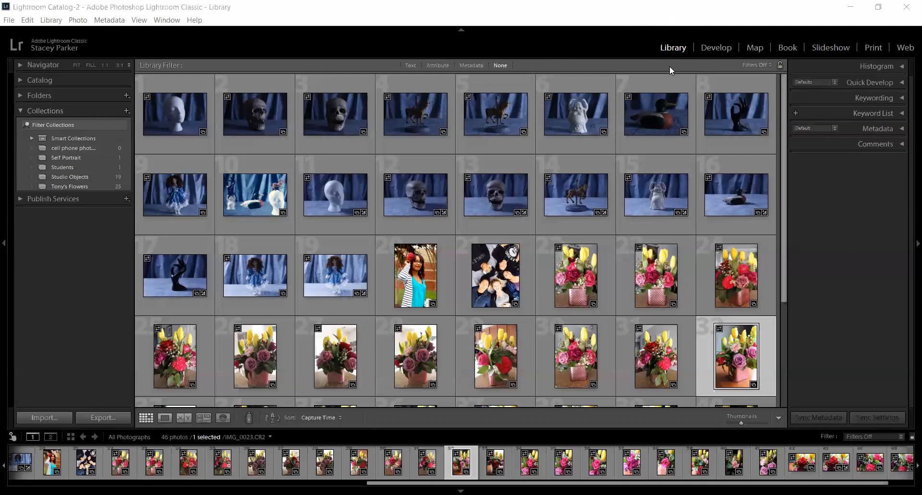
Step: View the selected flower photo in the Develop module and return to the Library module
left_click(716, 49)
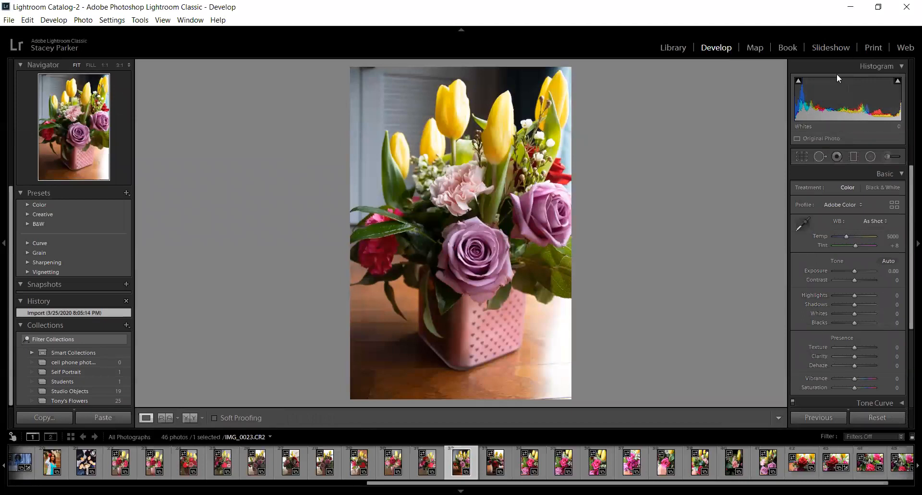
left_click(678, 51)
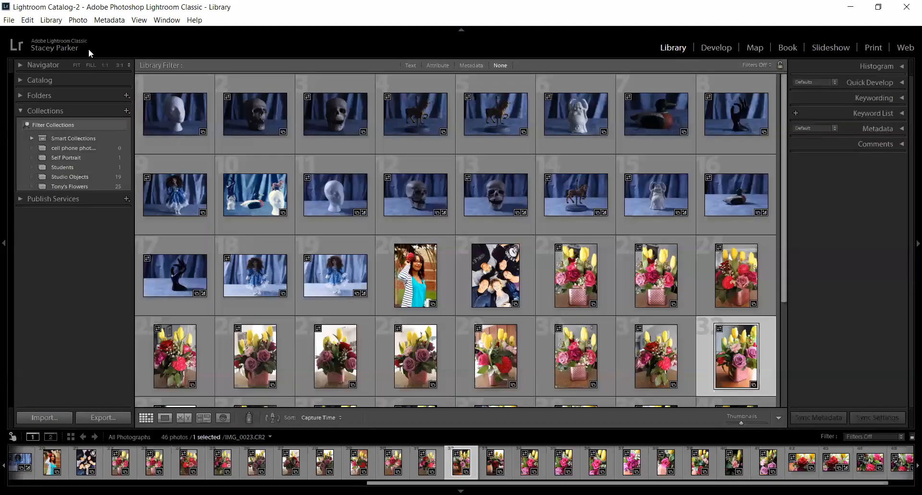
Step: Collapse the Collections section and briefly examine the selected photo's preview in the Navigator
left_click(22, 110)
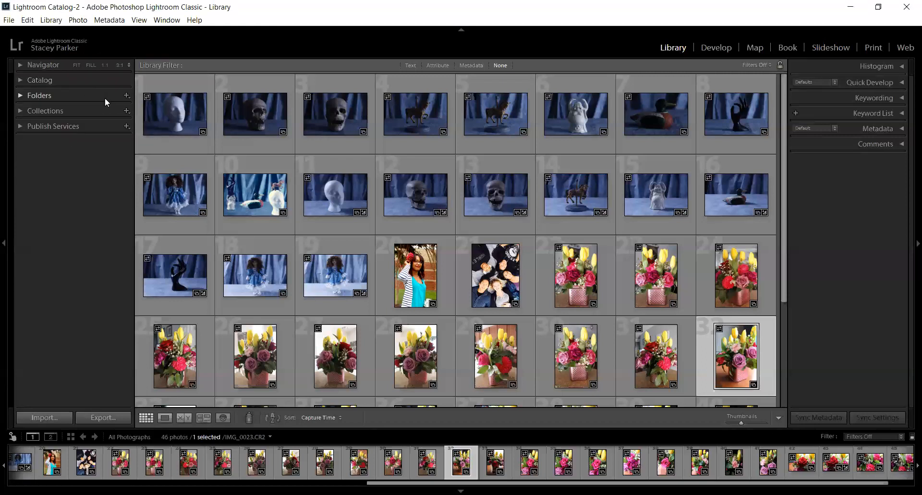
left_click(22, 63)
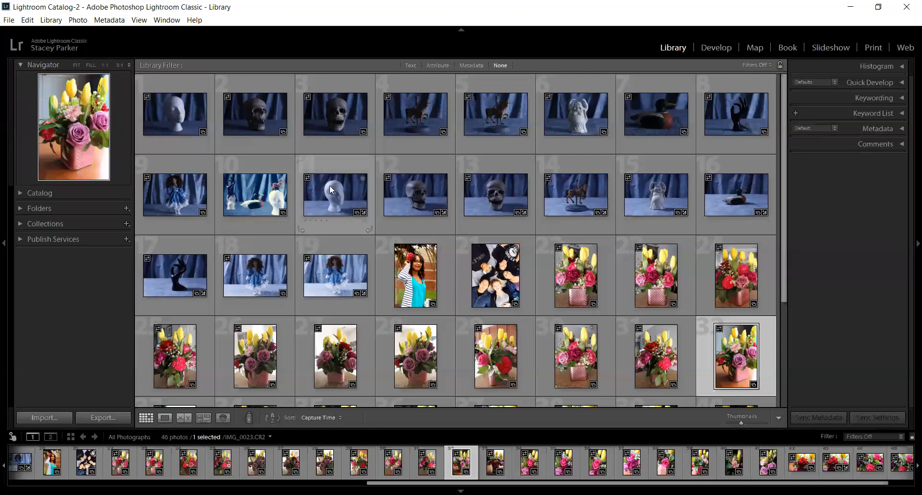
left_click(20, 65)
Step: Expand the Catalog section and view the Previous Import photos, followed by All Photographs
left_click(23, 80)
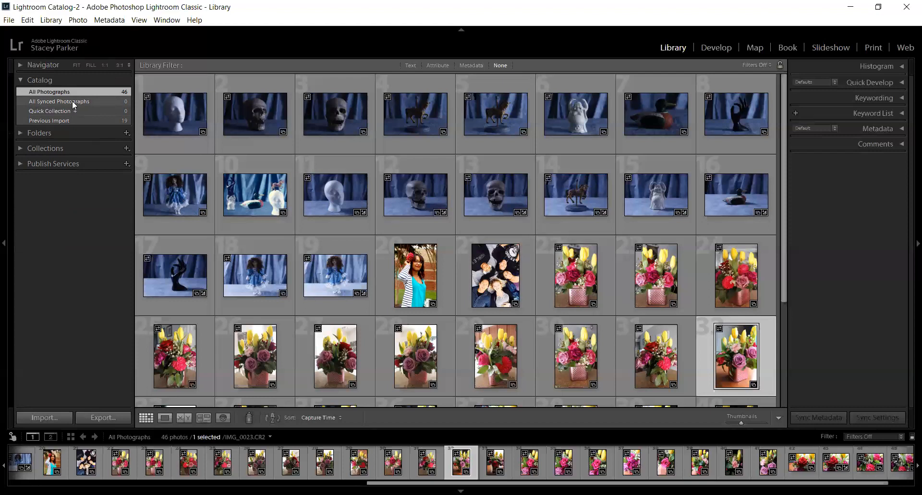
left_click(54, 120)
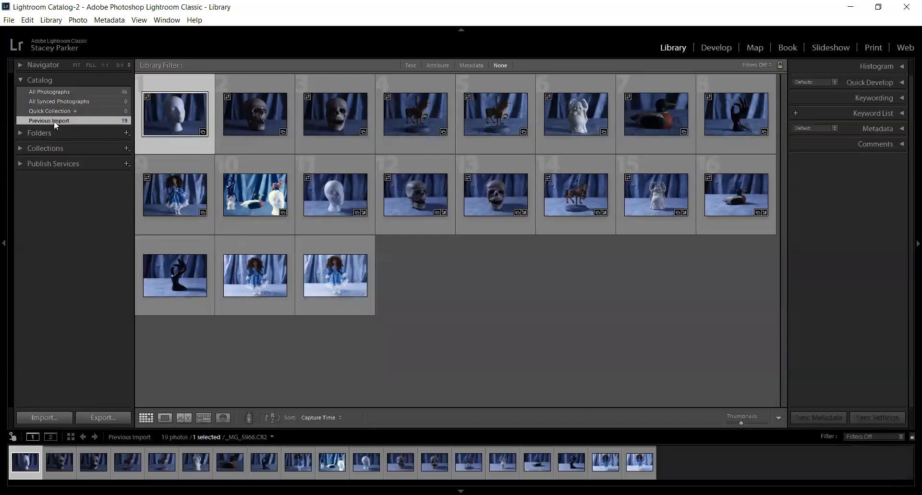
left_click(55, 92)
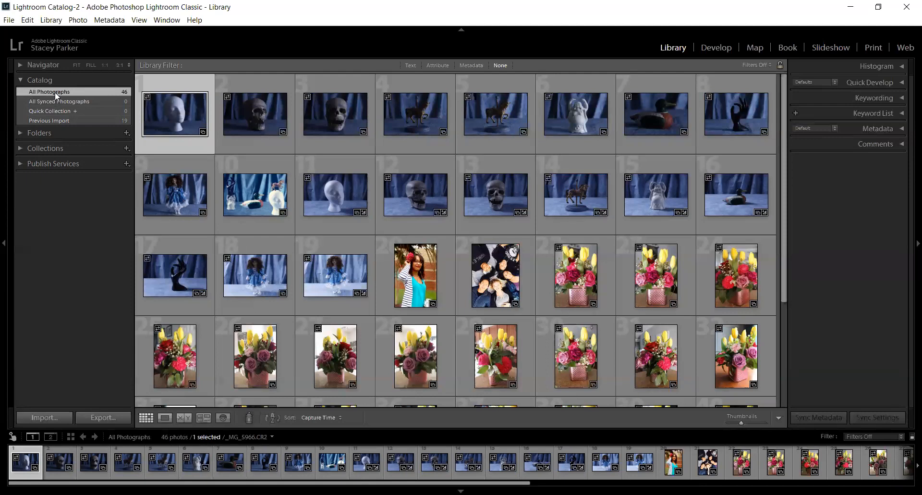
Step: Examine the contents of the Folders, Collections and Publish Services sections one after another, collapsing each again
left_click(18, 132)
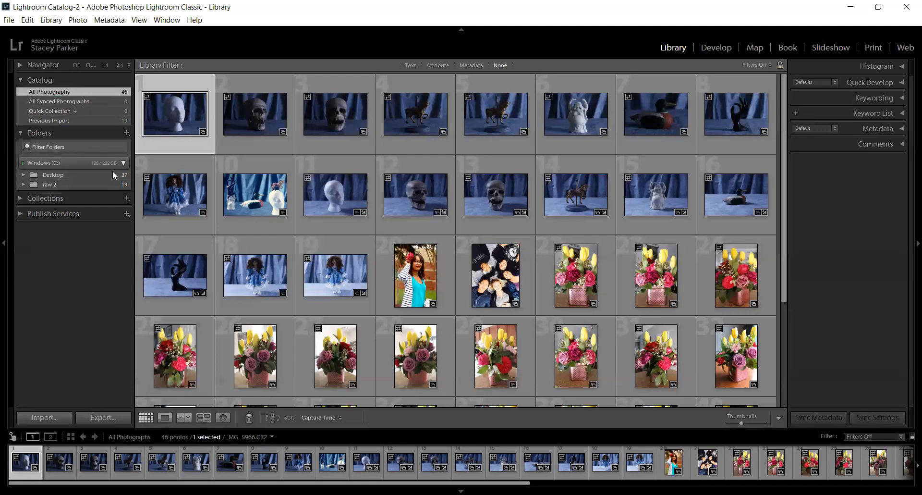
left_click(20, 133)
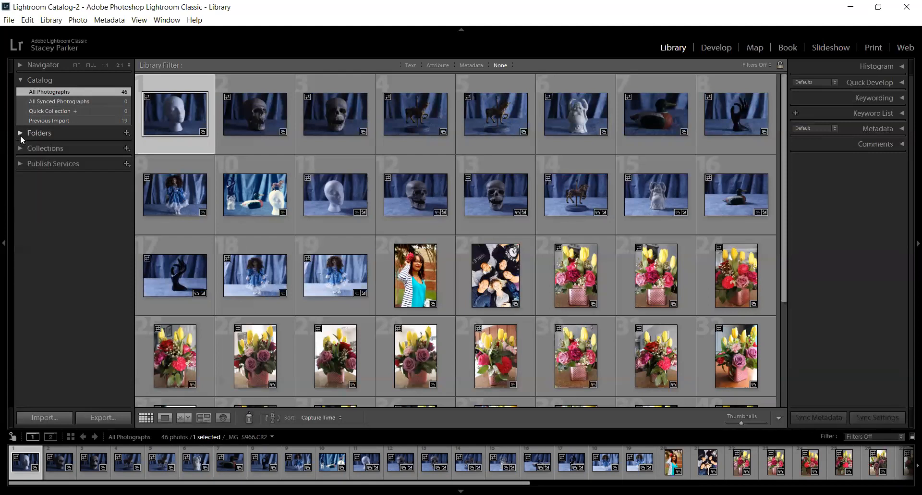
left_click(17, 148)
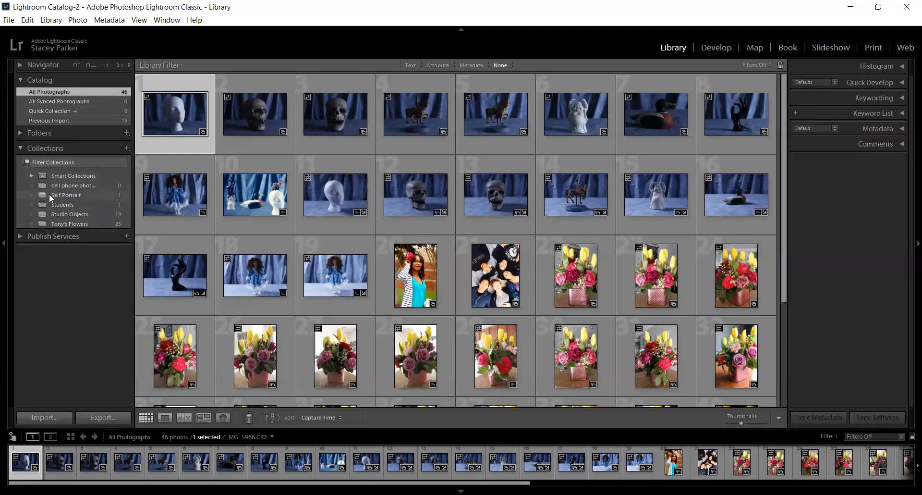
left_click(23, 146)
left_click(23, 162)
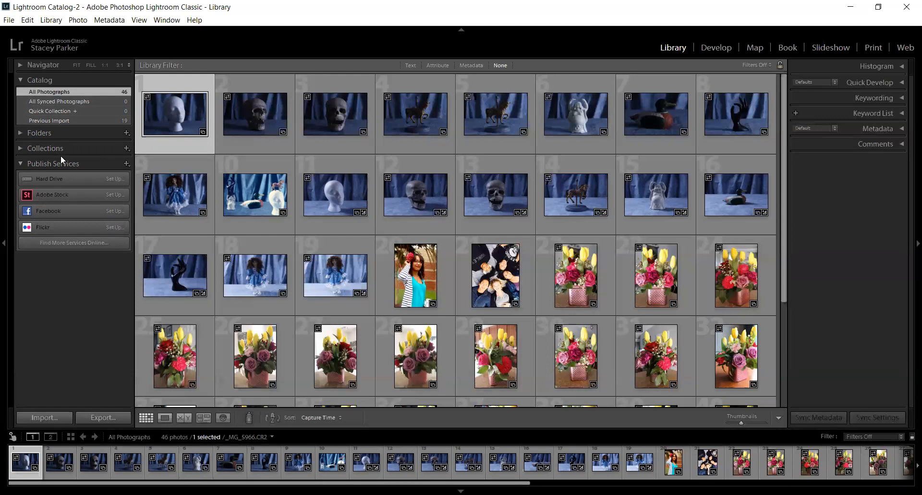
left_click(23, 162)
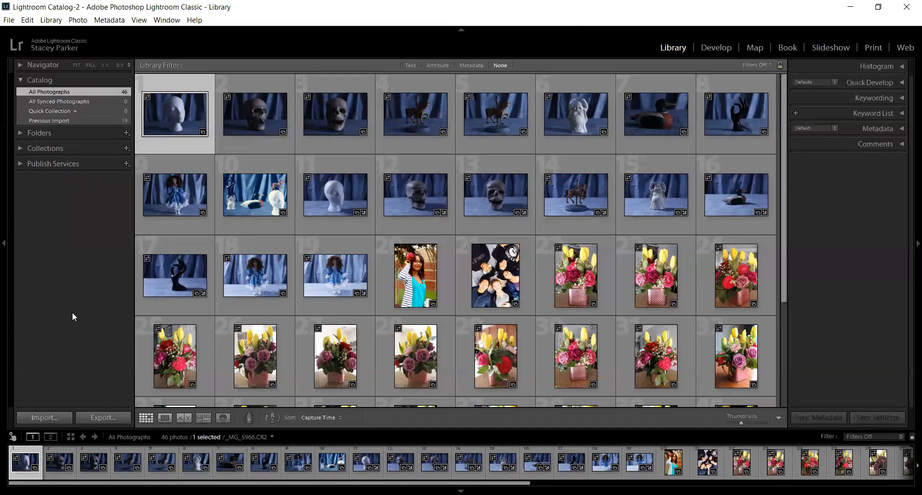
Step: Start a photo import and choose the Desktop as the source to reveal the user's folder list
left_click(38, 416)
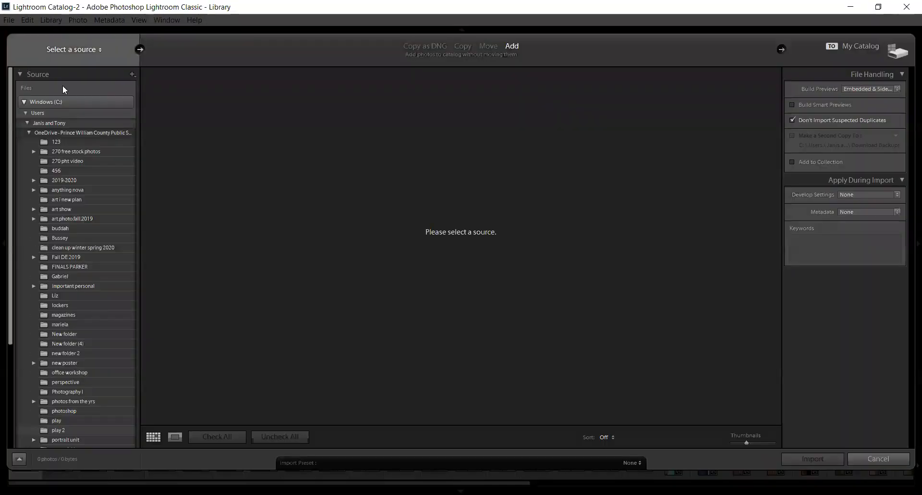
left_click(141, 51)
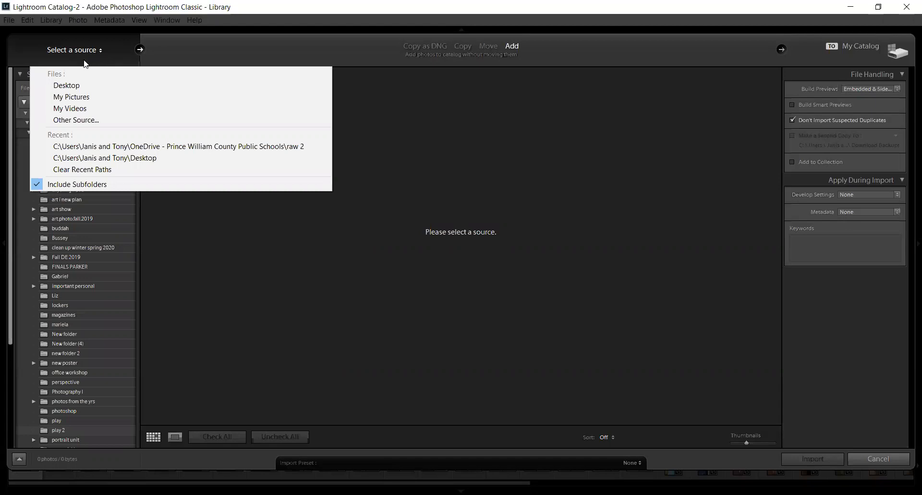
left_click(70, 87)
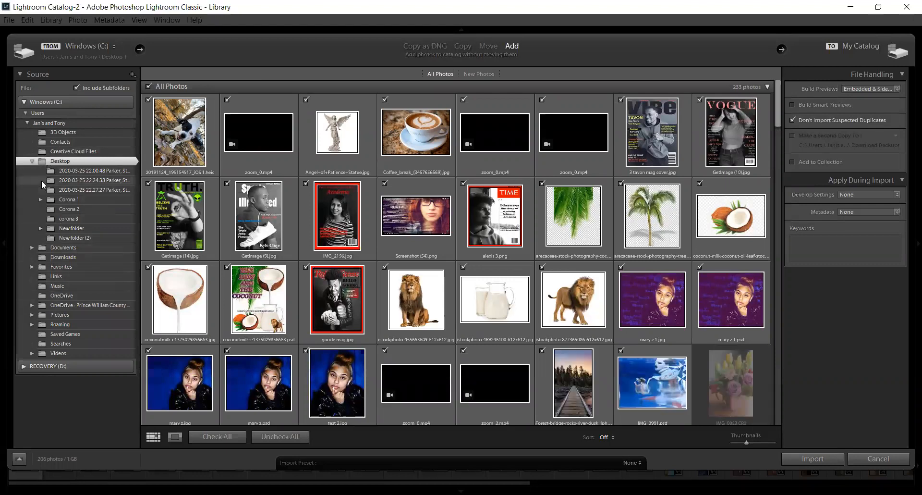
left_click(29, 124)
left_click(96, 50)
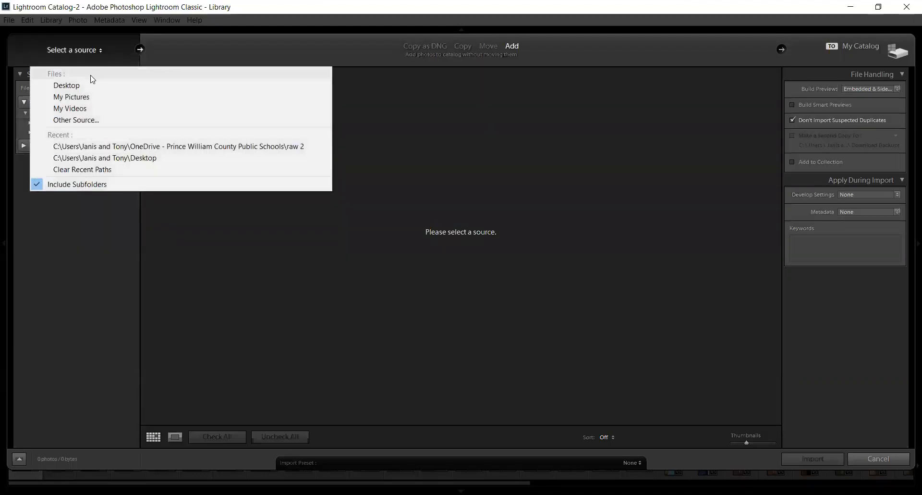
left_click(85, 86)
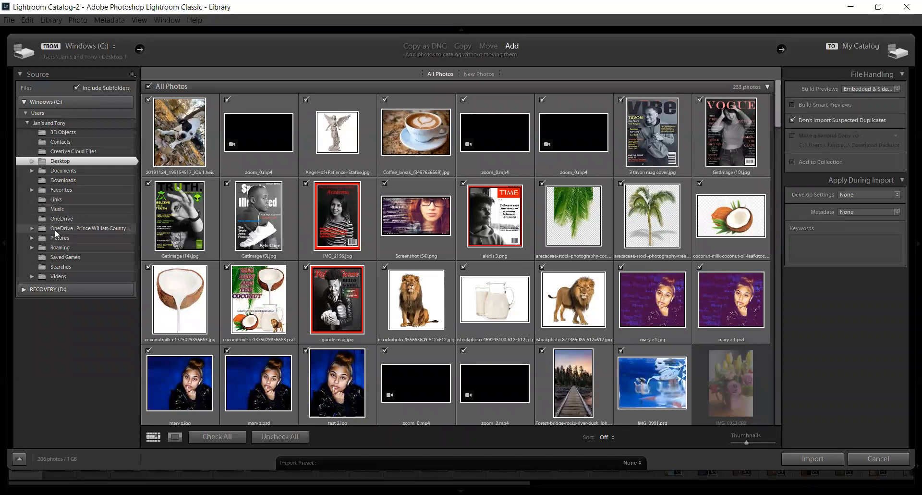
Step: Select the play 2 folder inside the school district's OneDrive folder as the import source
left_click(55, 230)
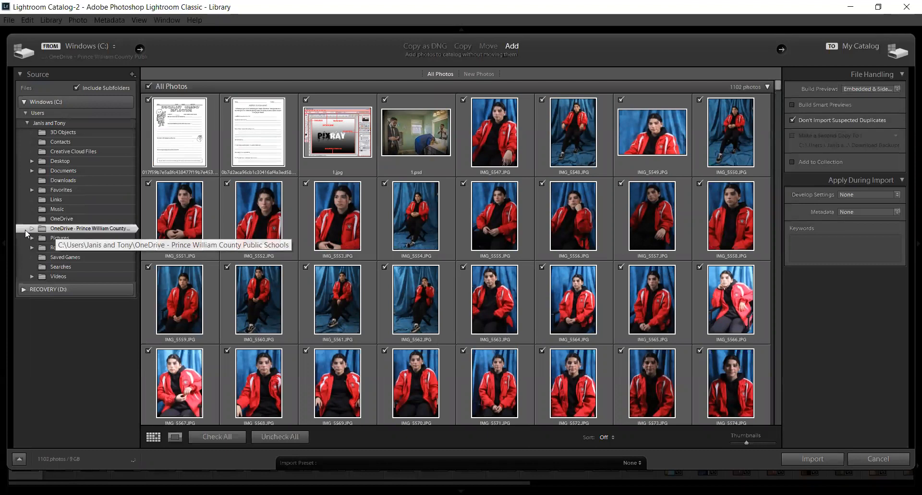
left_click(31, 228)
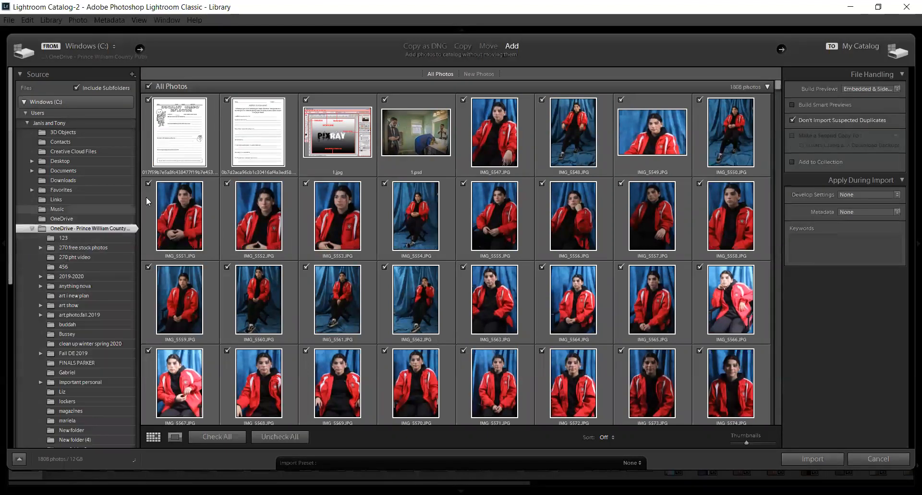
scroll(129, 321, "down", 4)
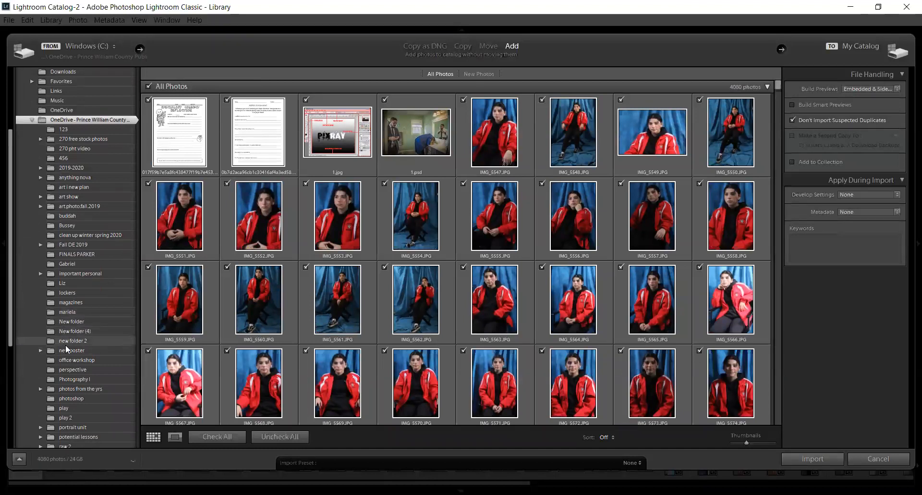
scroll(65, 350, "down", 1)
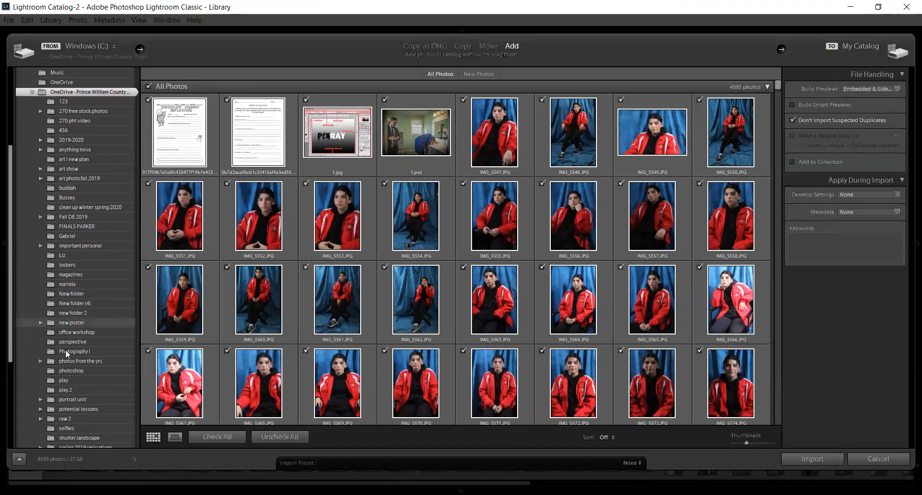
left_click(69, 385)
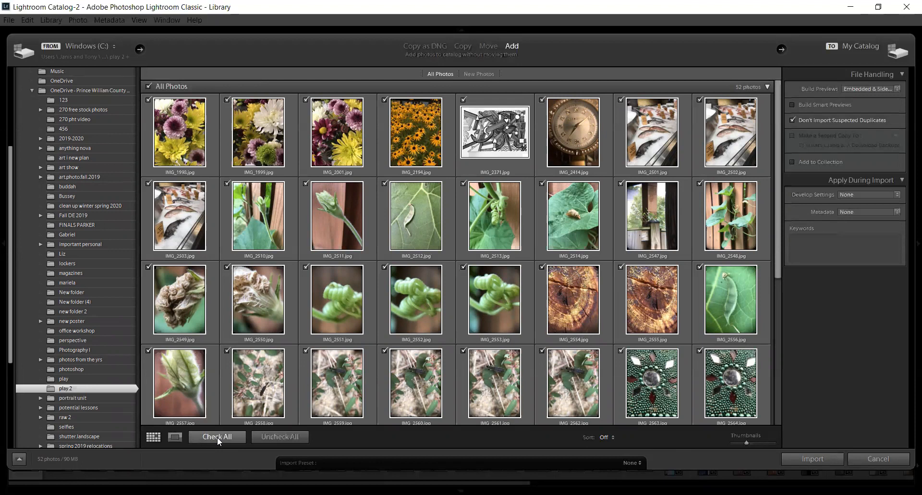
Step: Clear and recheck all photos in the play 2 folder, then exclude IMG_2371.jpg from the import
left_click(270, 437)
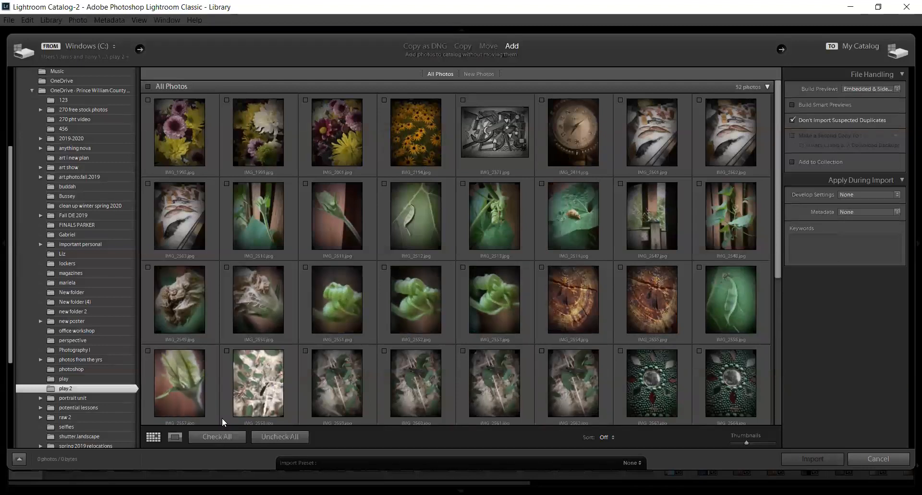
left_click(216, 436)
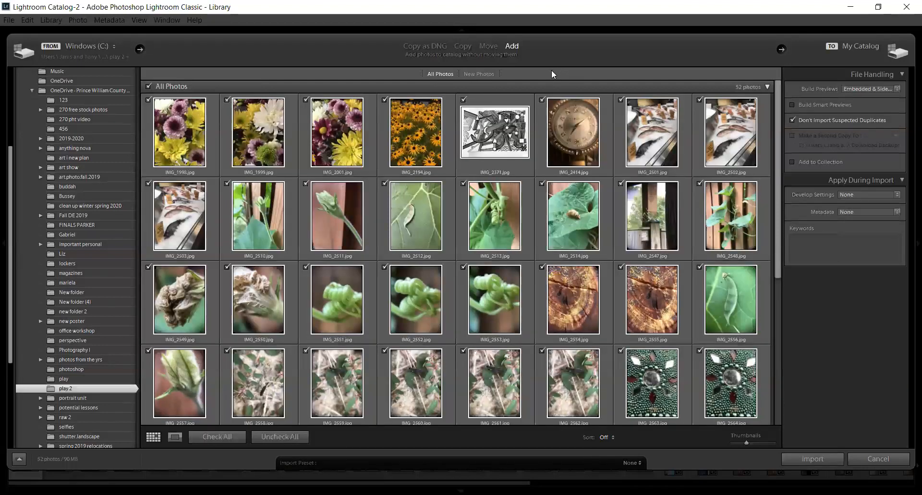
left_click(464, 100)
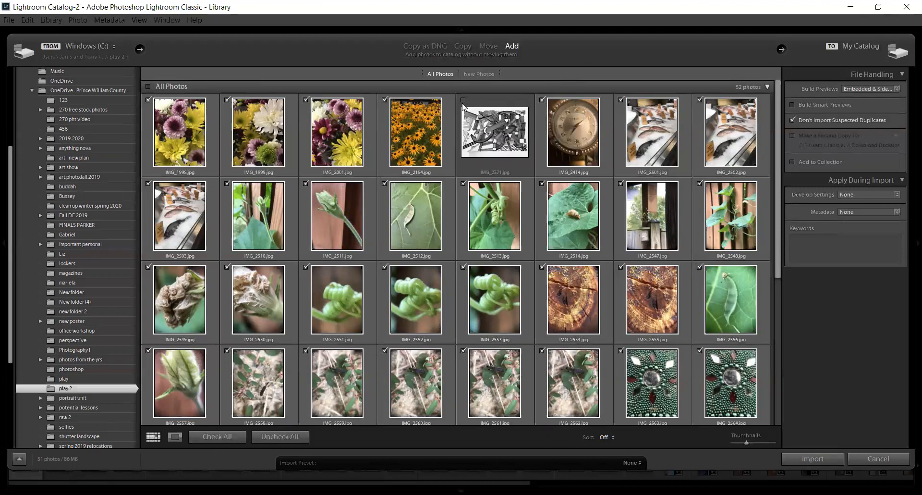
mouse_move(463, 105)
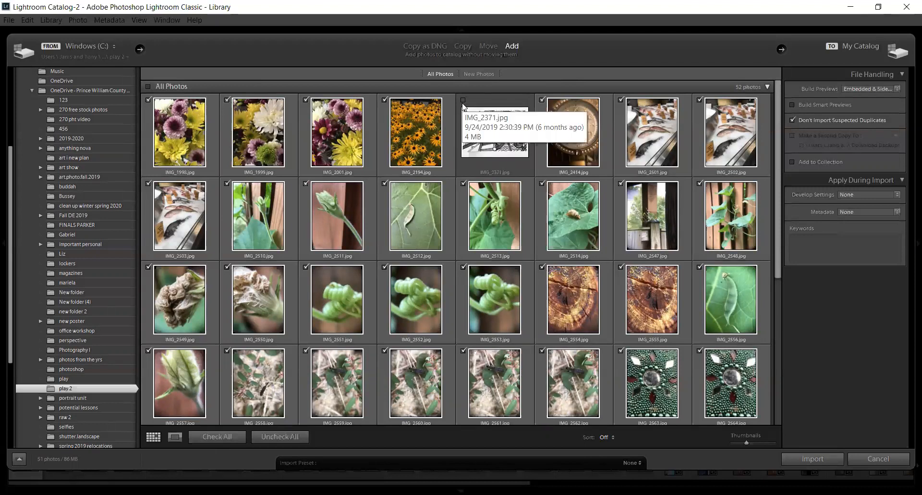
Step: Review the available Build Previews options in the File Handling settings without changing the choice
left_click(902, 74)
left_click(902, 74)
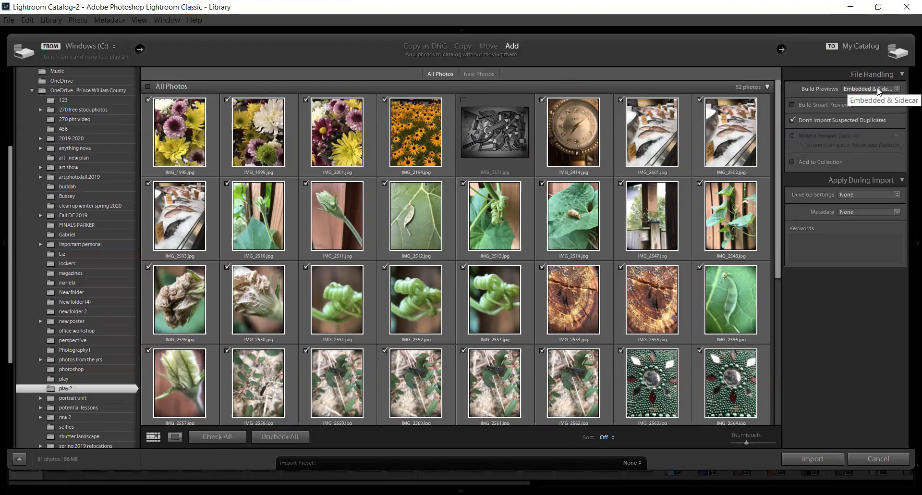
left_click(897, 89)
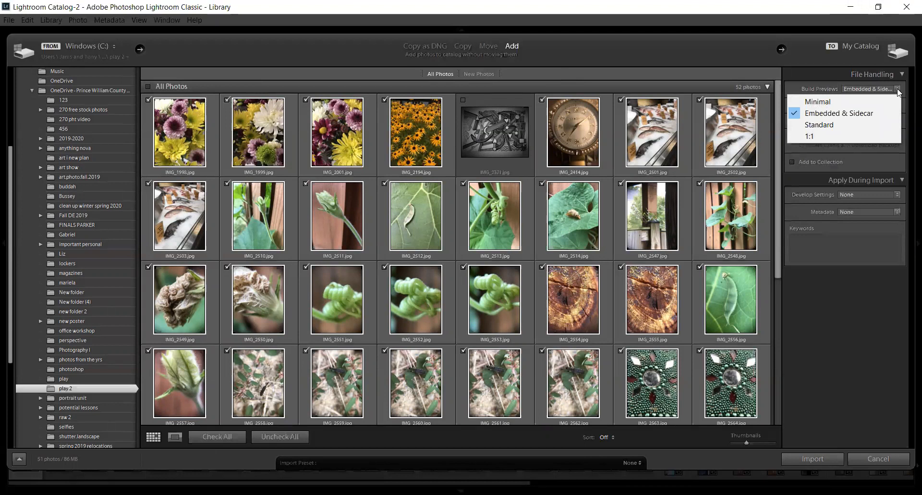
left_click(816, 76)
left_click(865, 74)
left_click(865, 75)
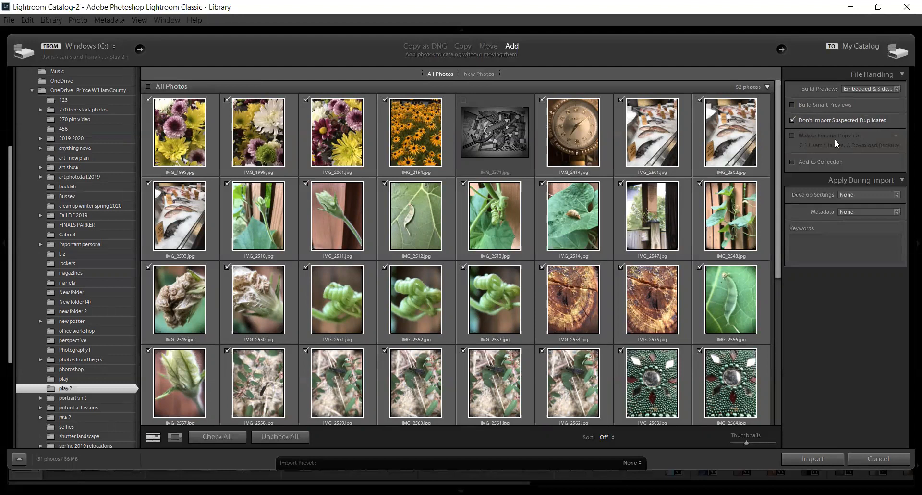
Step: Enable adding the imported photos to a collection and create a new collection named Cell Phone Photos for them
left_click(792, 163)
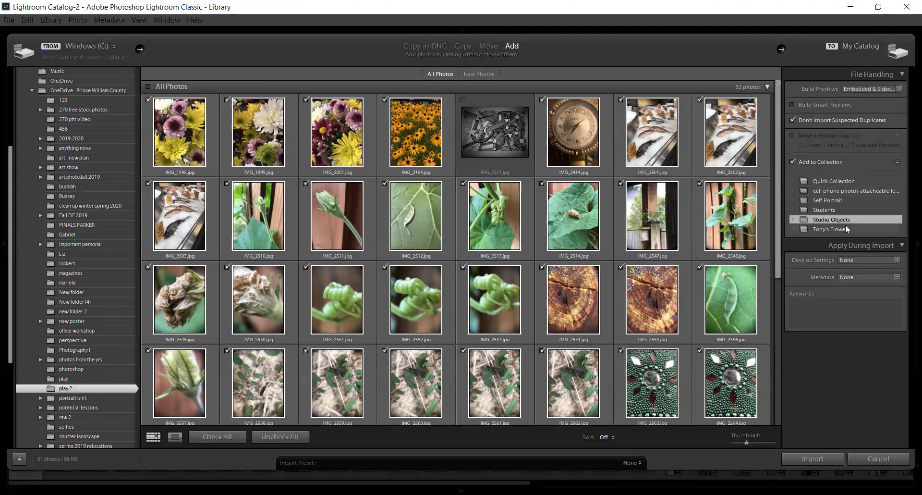
left_click(896, 163)
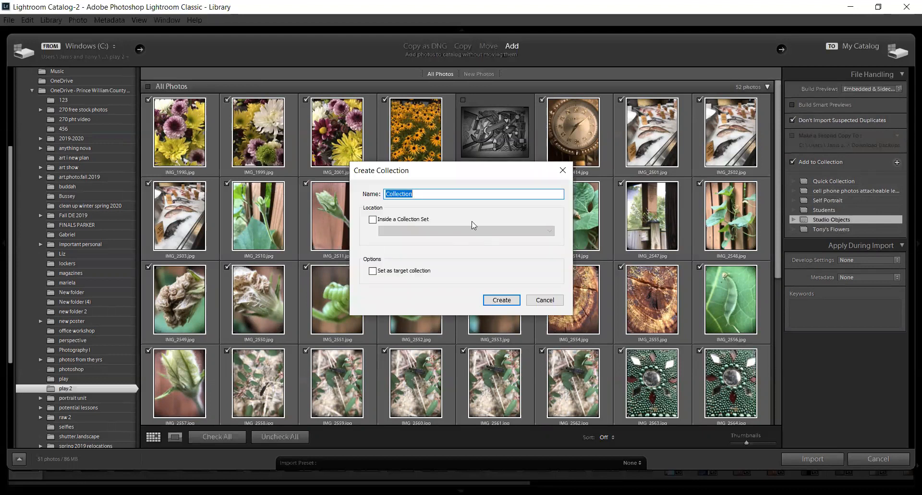
type("attache")
key("BackSpace")
key("BackSpace")
key("BackSpace")
key("BackSpace")
key("BackSpace")
key("BackSpace")
key("BackSpace")
type("Cell Phone Photos")
left_click(501, 301)
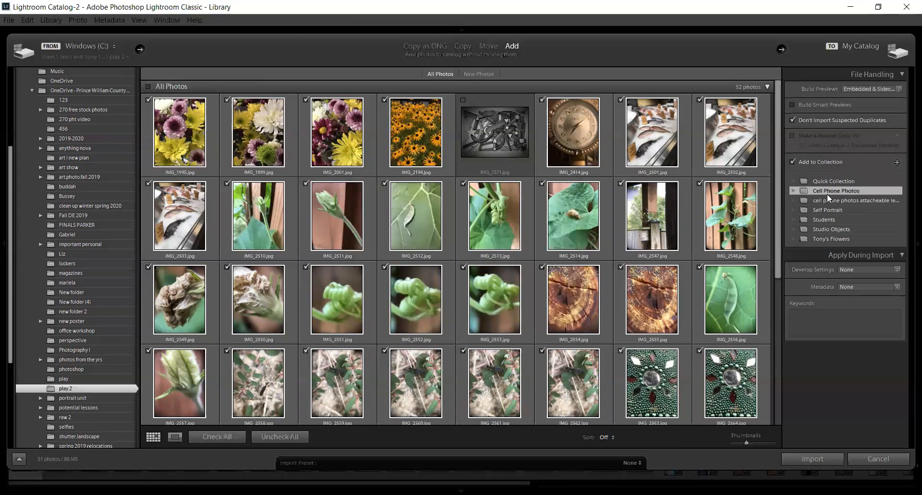
Step: Set the develop settings applied during import to the Heavy sharpening preset
left_click(903, 76)
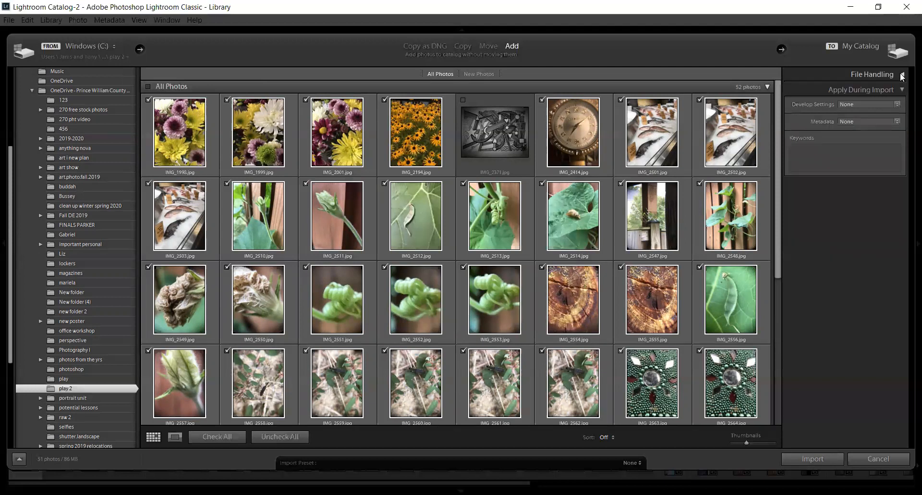
left_click(902, 90)
left_click(901, 91)
left_click(899, 105)
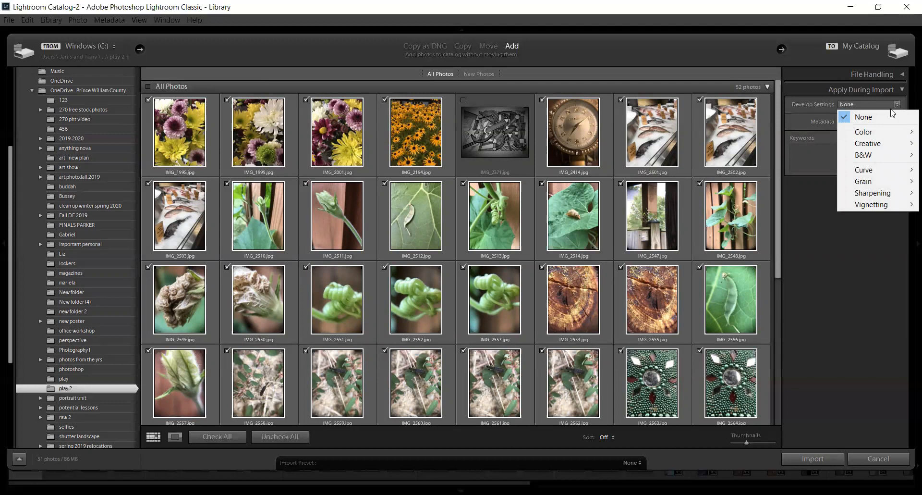
mouse_move(875, 206)
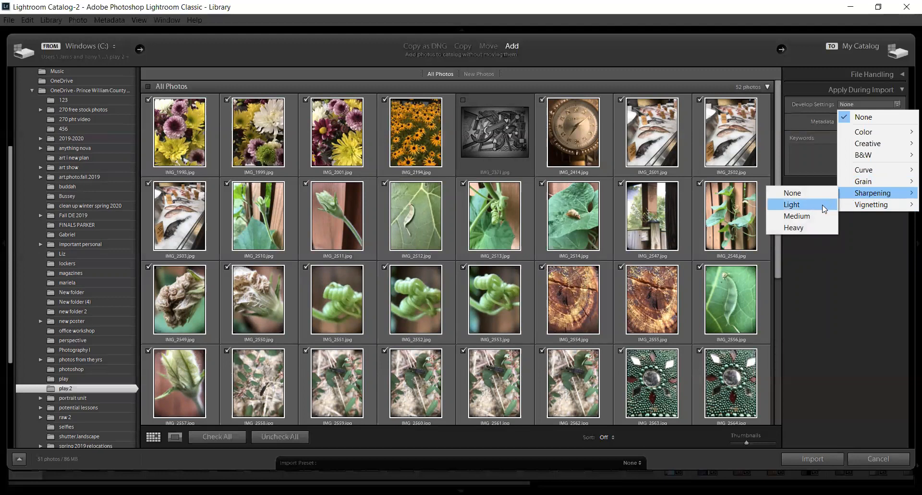
left_click(804, 233)
left_click(898, 122)
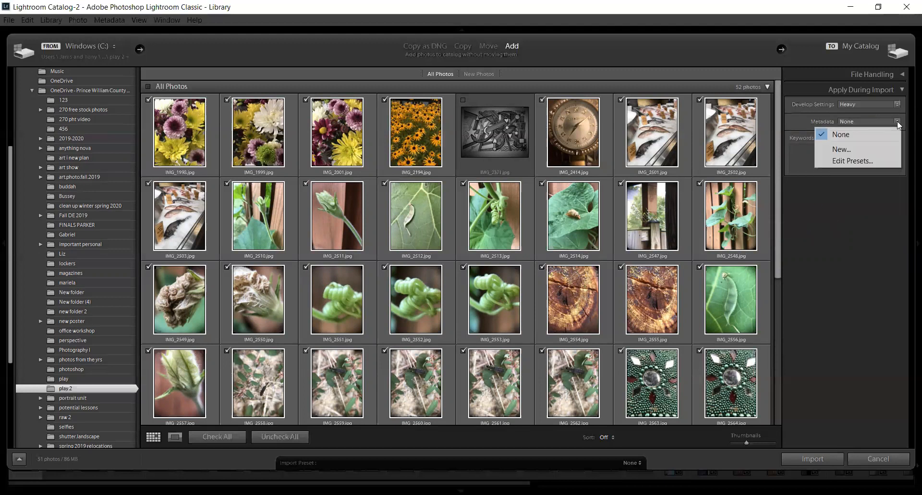
left_click(858, 149)
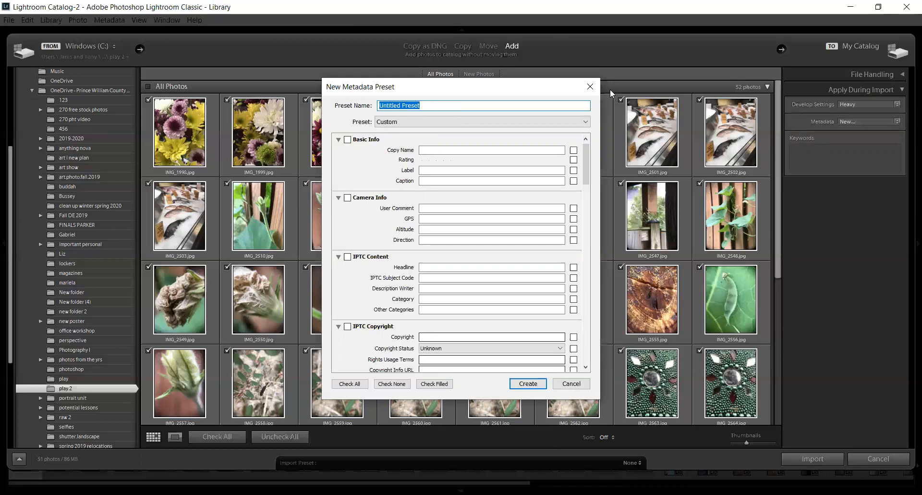
left_click(593, 84)
Step: Start a new metadata preset for the import and name it Test, keeping the Custom preset choice
left_click(894, 121)
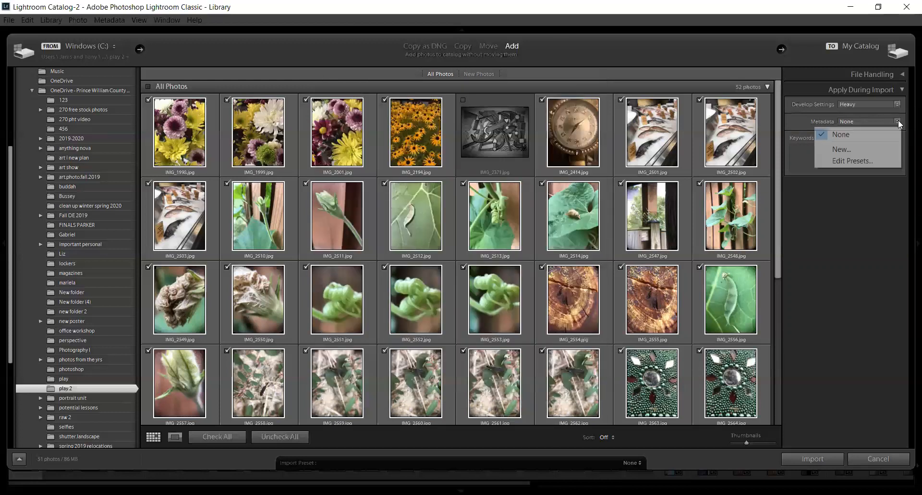
left_click(869, 151)
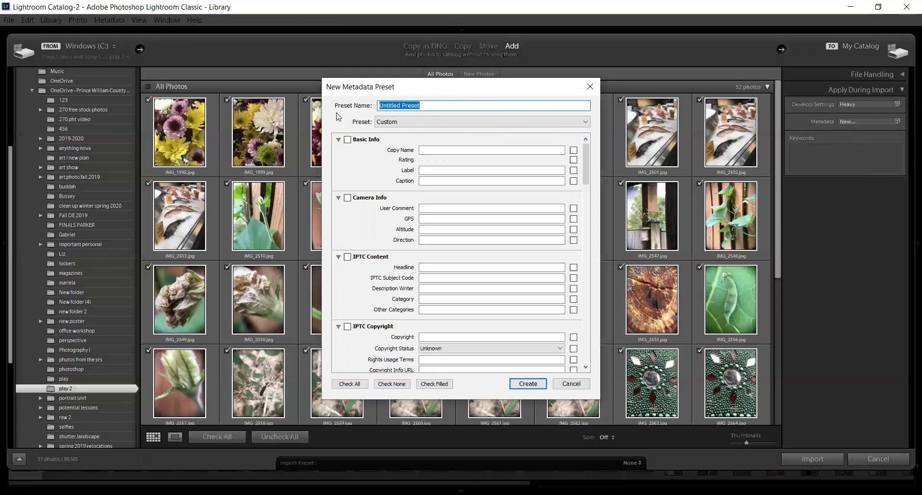
type("Ch")
key("BackSpace")
type("Test")
left_click(586, 123)
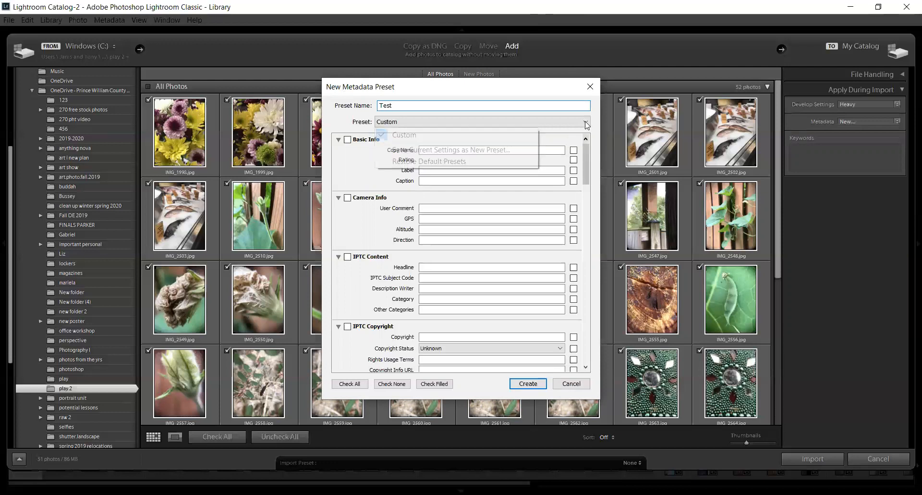
left_click(334, 120)
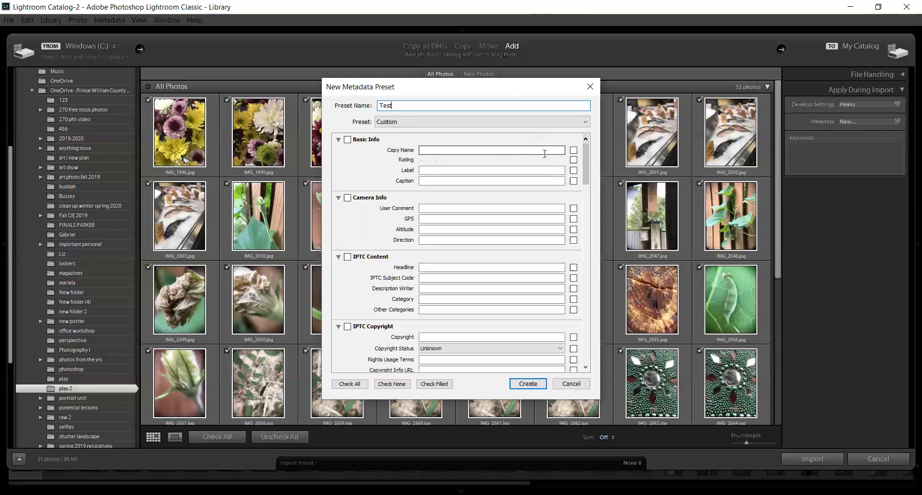
Step: Try including the Basic Info fields in the metadata preset, then exclude them again
left_click(348, 140)
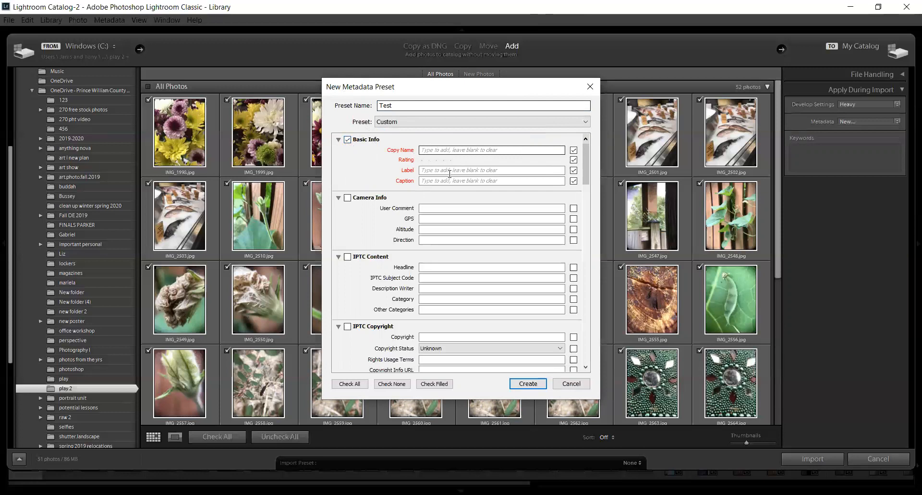
left_click(445, 208)
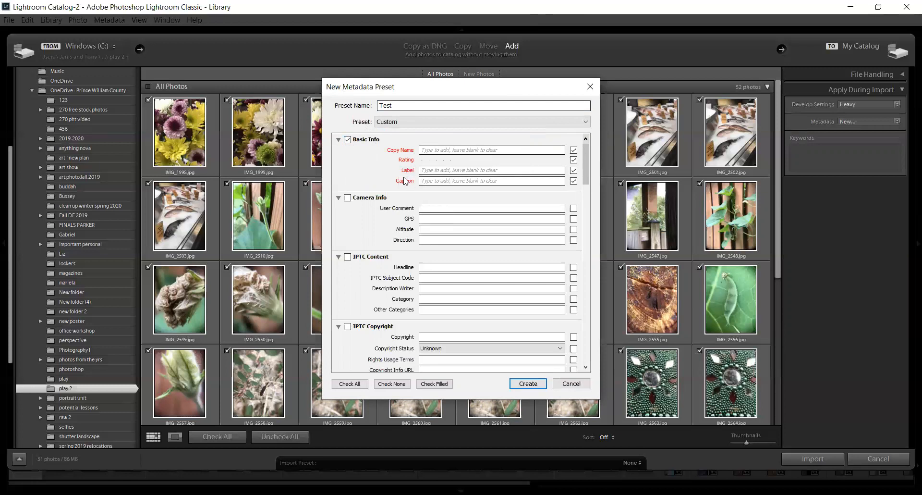
left_click(348, 139)
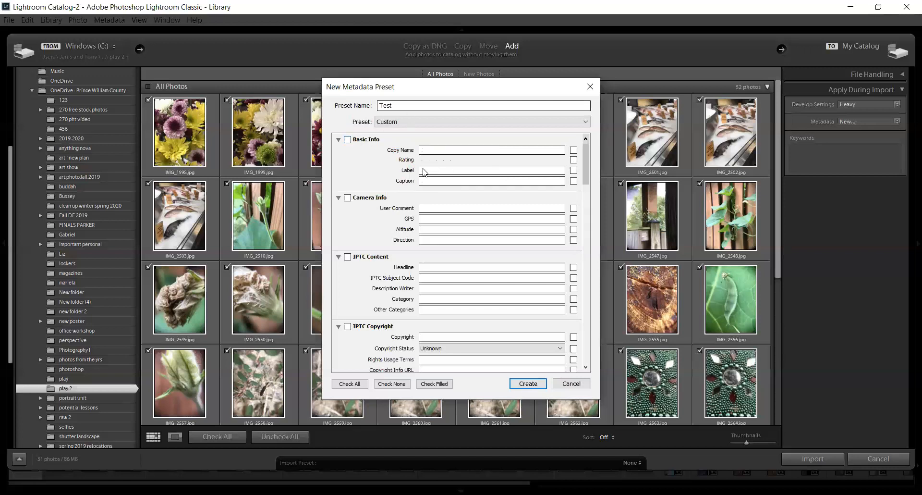
Step: Include the Camera Info fields in the metadata preset and try to set GPS to Townhome Patio
left_click(348, 198)
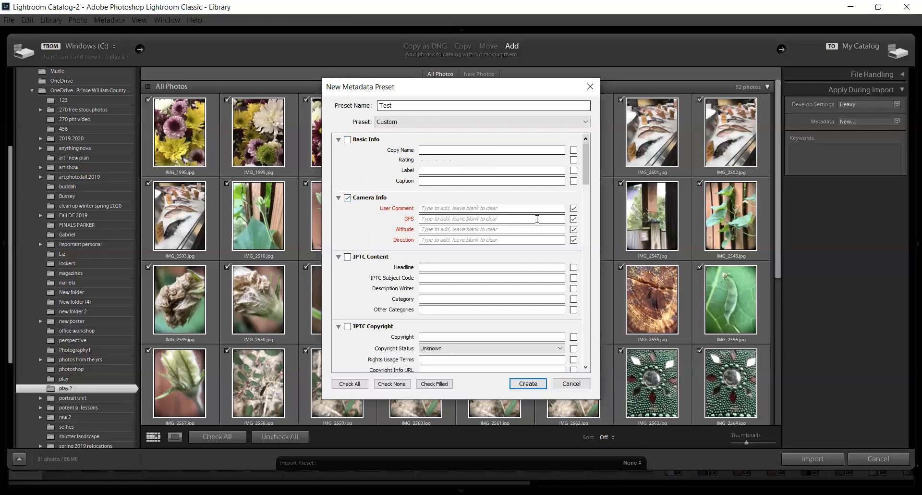
left_click(516, 217)
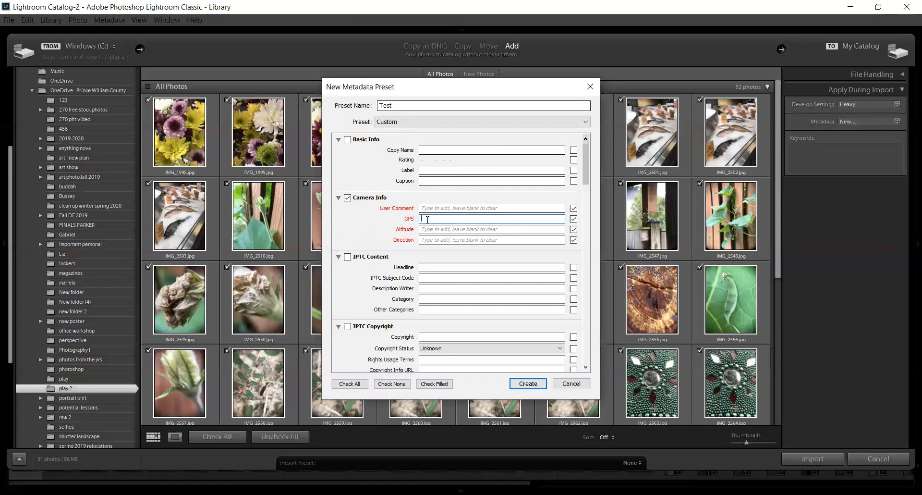
type("Townhome Patio")
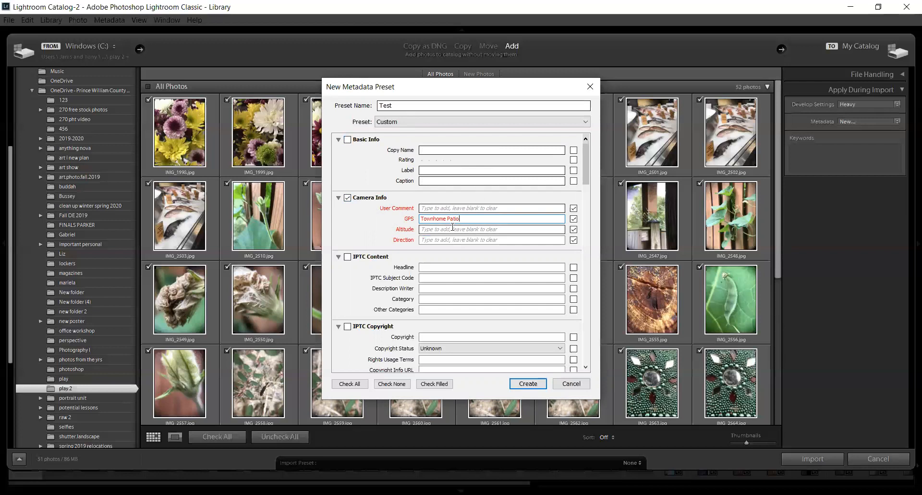
left_click(452, 228)
left_click(521, 261)
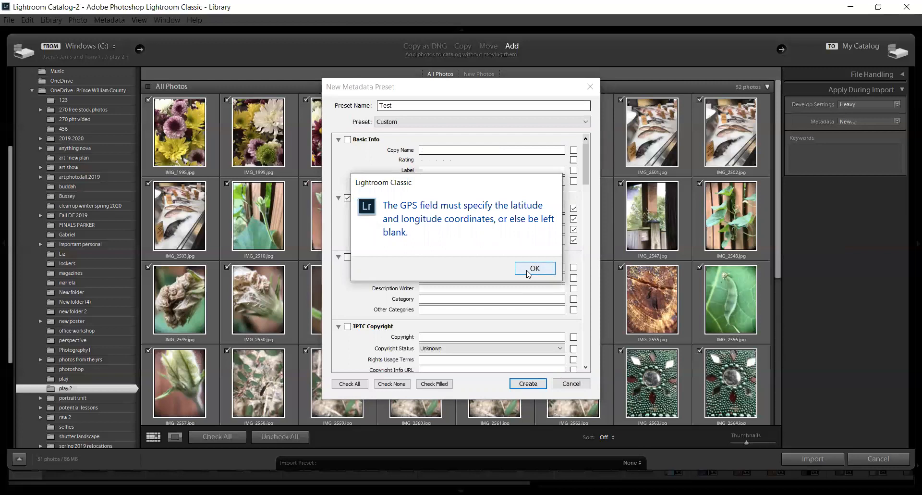
left_click(529, 269)
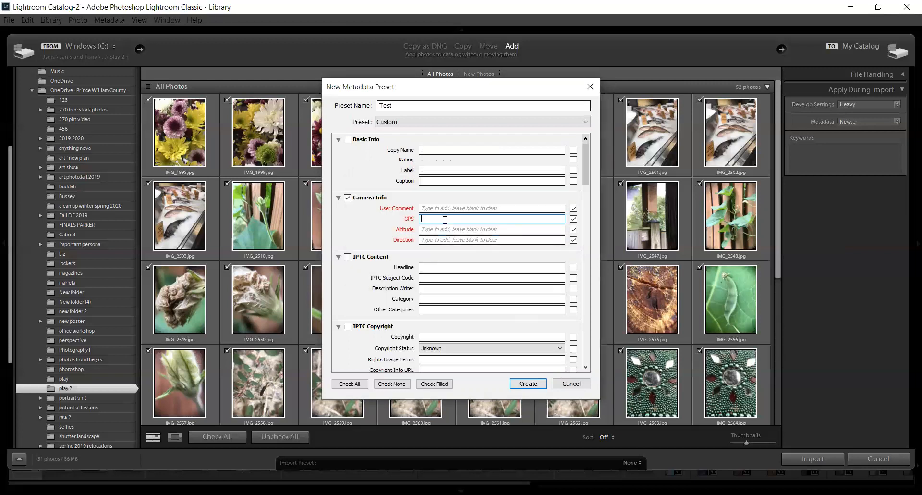
Step: Retry the GPS entry with the lowercase text townhome patio, then dismiss the alert
type("townhome patio")
left_click(350, 229)
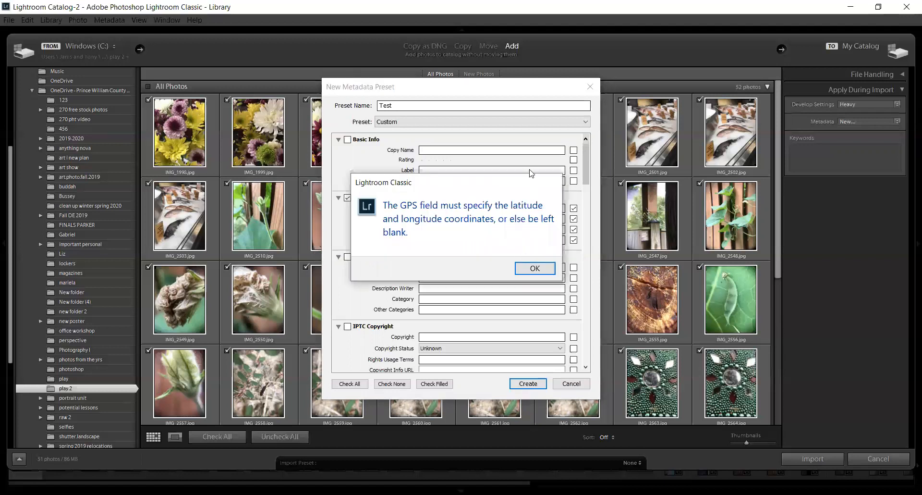
left_click(528, 272)
Step: Exclude User Comment, Altitude and Direction from the preset and try entering Townhome Patio for GPS alone
left_click(573, 229)
left_click(573, 240)
left_click(573, 208)
left_click(468, 220)
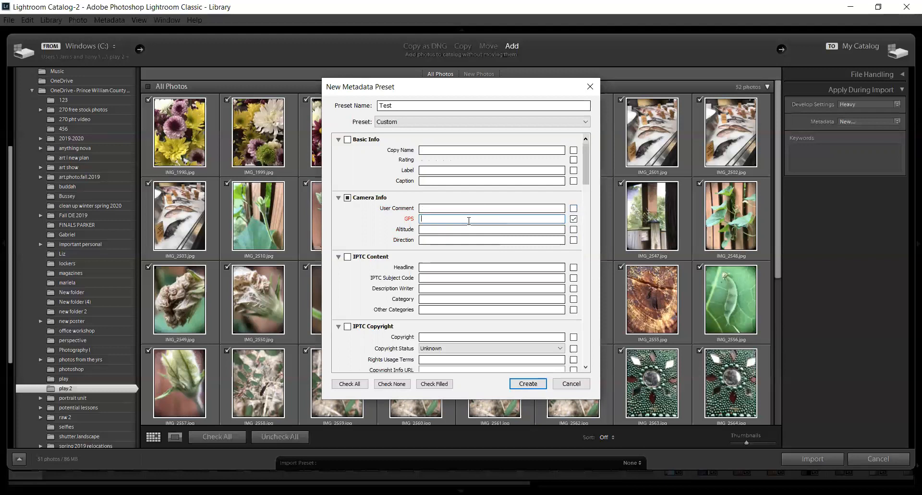
type("Townhome Patio")
left_click(524, 269)
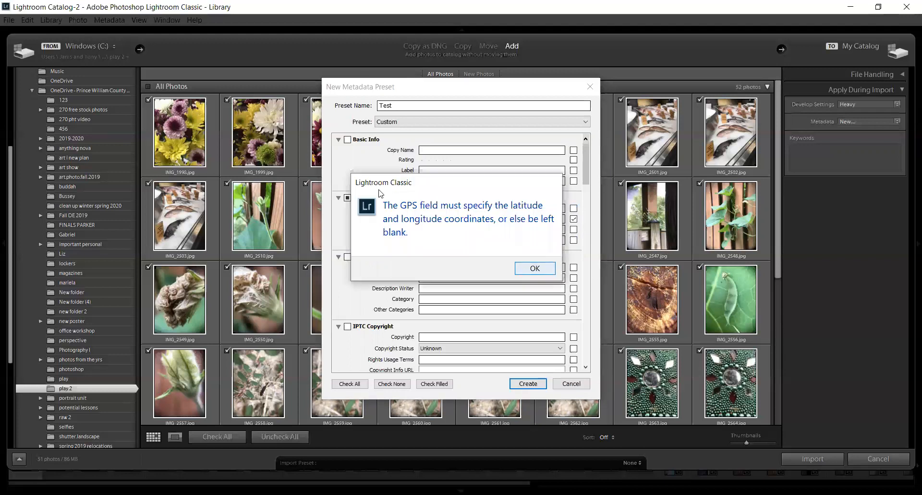
Step: Include all Camera Info and Basic Info fields in the metadata preset, leaving their values blank
left_click(347, 198)
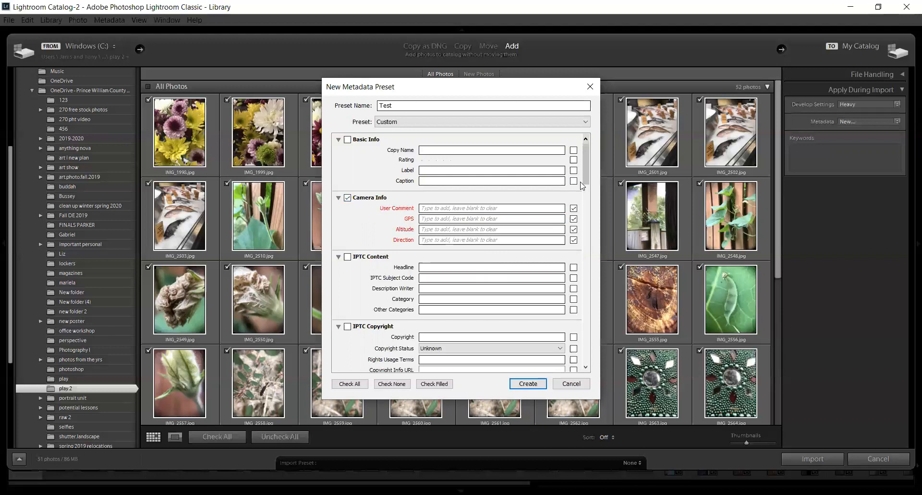
left_click(348, 140)
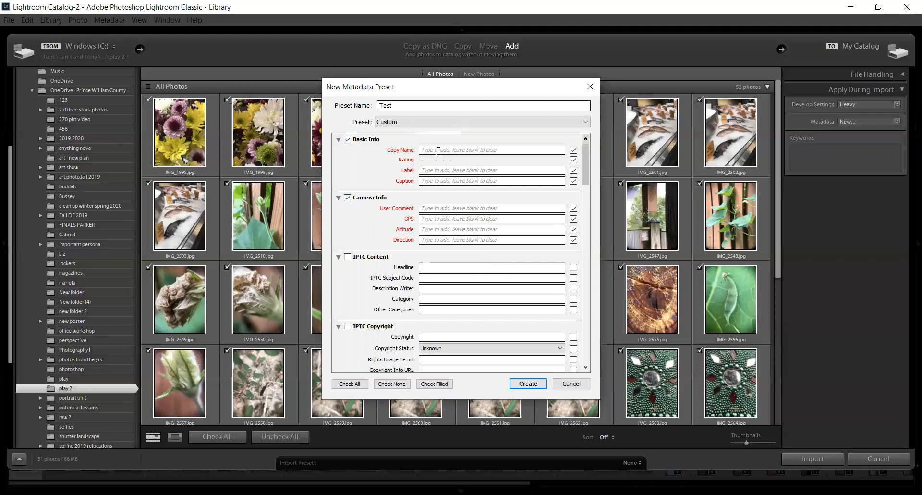
left_click(450, 160)
left_click(429, 159)
Step: Enter the copyright as @ followed by the owner's full name and set the copyright status to Copyrighted
left_click_drag(586, 167, 586, 197)
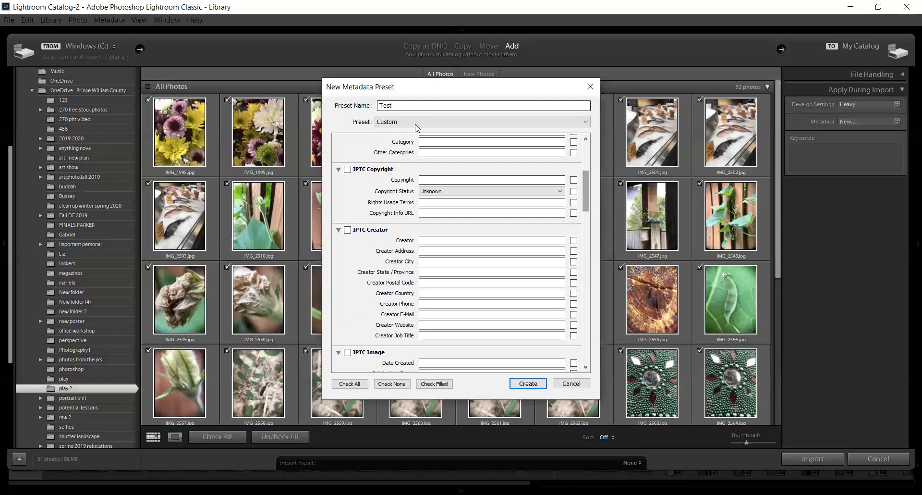
left_click(439, 179)
type("a")
key("BackSpace")
type("@st")
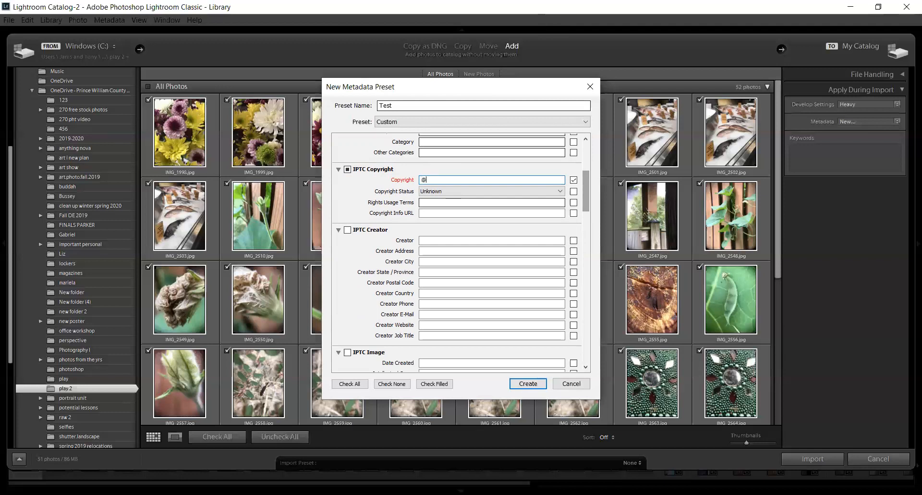
key("BackSpace")
key("BackSpace")
left_click(561, 192)
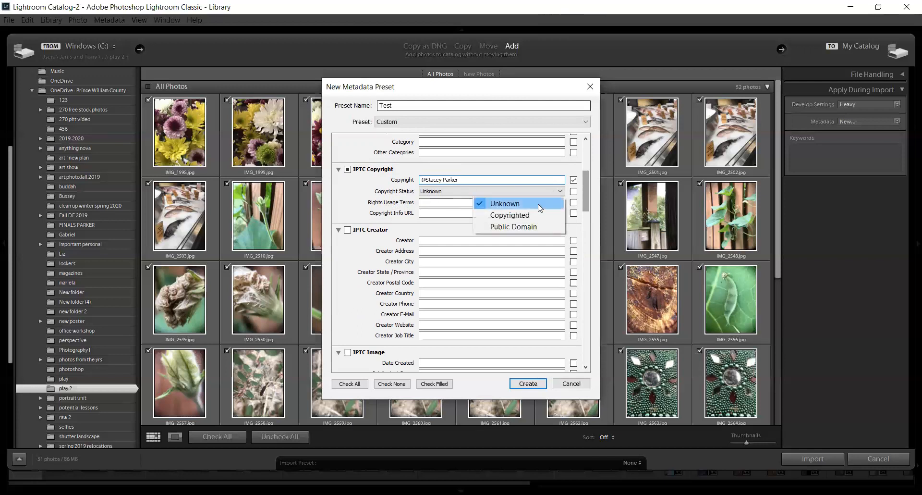
left_click(532, 214)
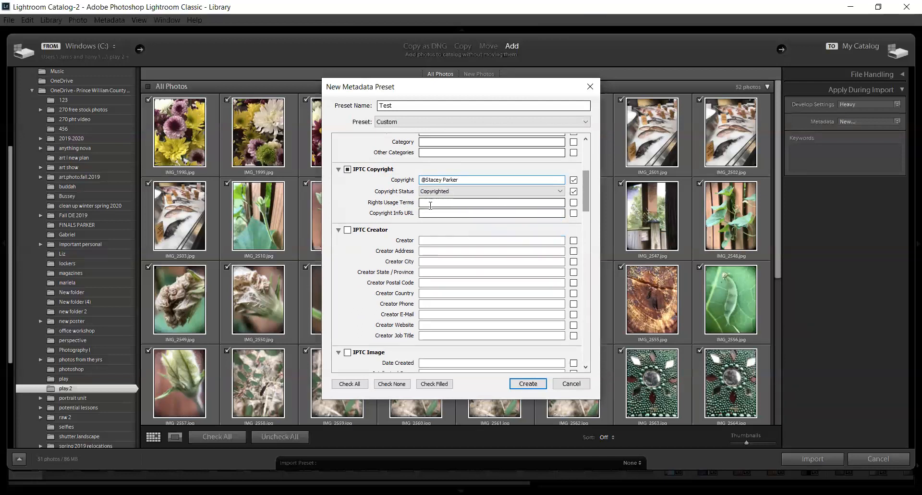
Step: Set the rights usage terms to "no usage authourity w/o permission"
left_click(430, 205)
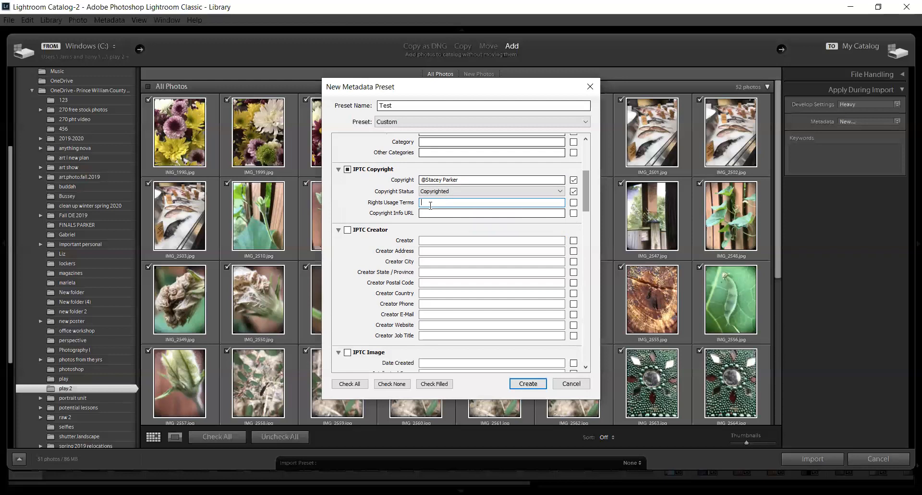
type("no usage authourity w/o permissio")
left_click(428, 211)
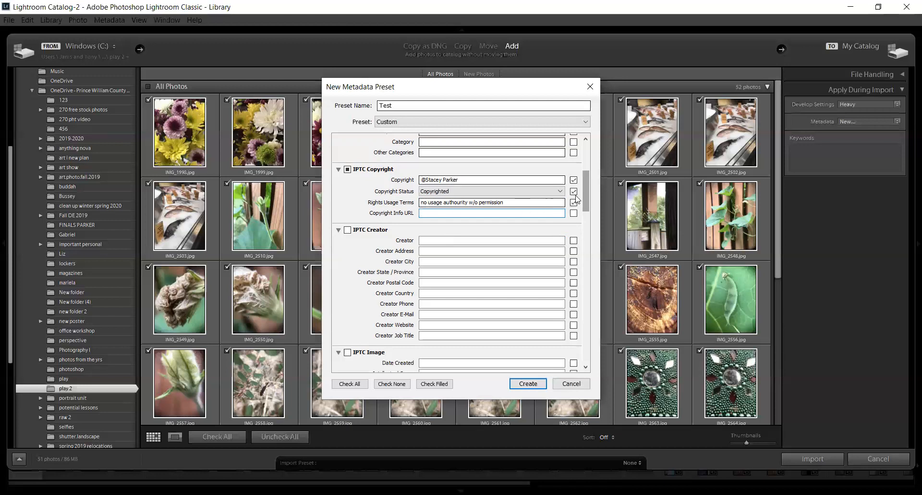
Step: Include all IPTC Creator fields in the preset and enter the creator's full name
left_click_drag(587, 192, 586, 196)
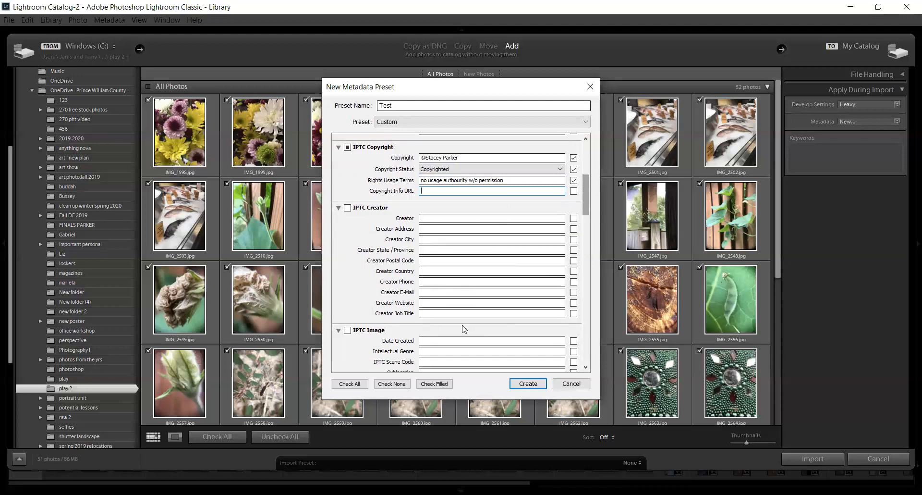
left_click(348, 208)
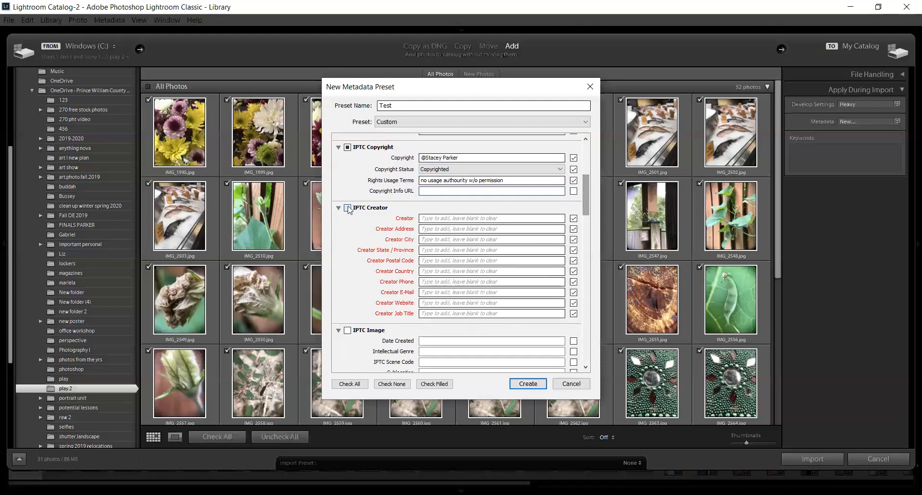
left_click(442, 216)
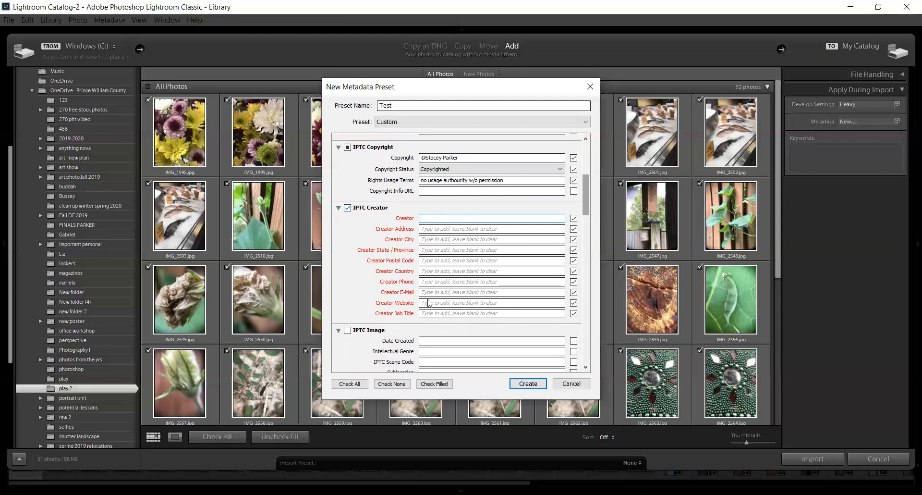
Step: Fill in the creator's address, city and state or province in the IPTC Creator section
left_click(431, 229)
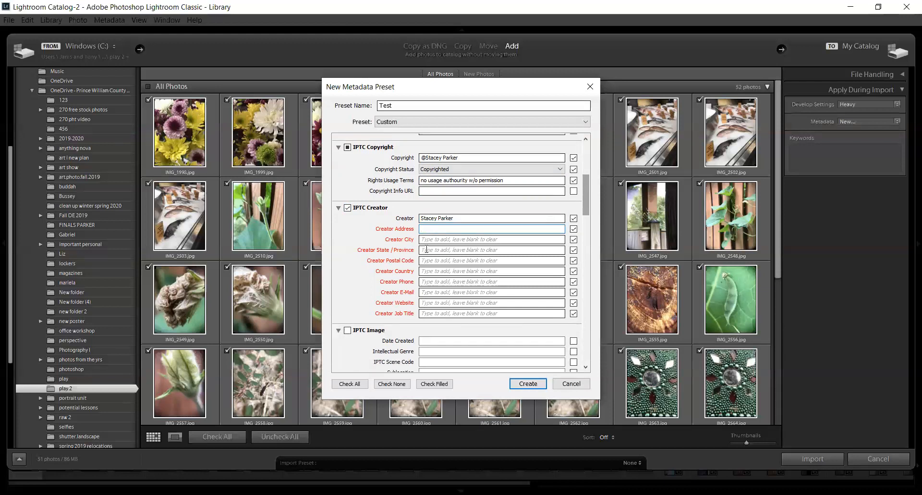
type("Freedom HS")
left_click(429, 240)
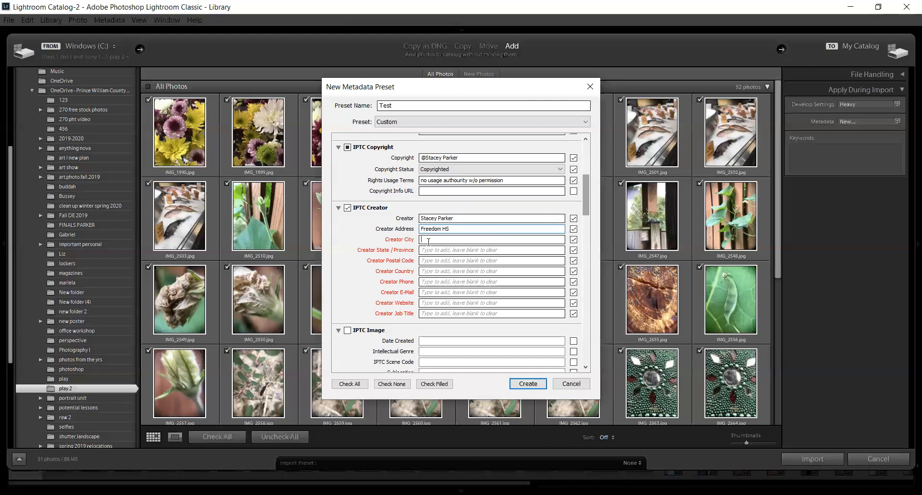
type("W")
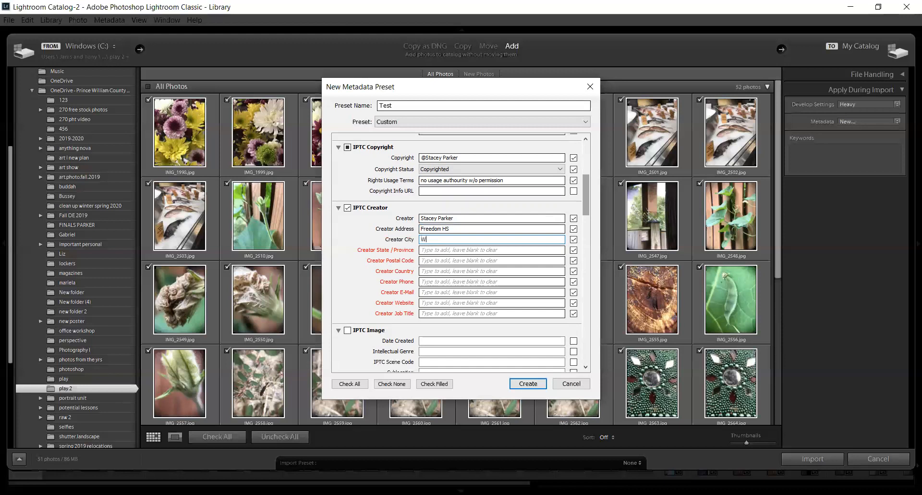
type("oodbridge VA")
key("Tab")
type("Va")
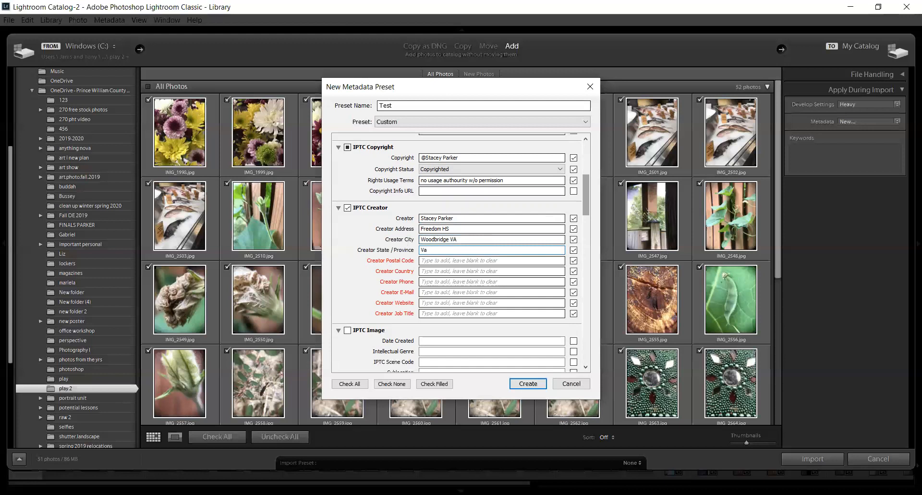
Step: Remove the state abbreviation from the creator's city and fill in the creator's postal code
left_click(459, 239)
left_click(459, 239)
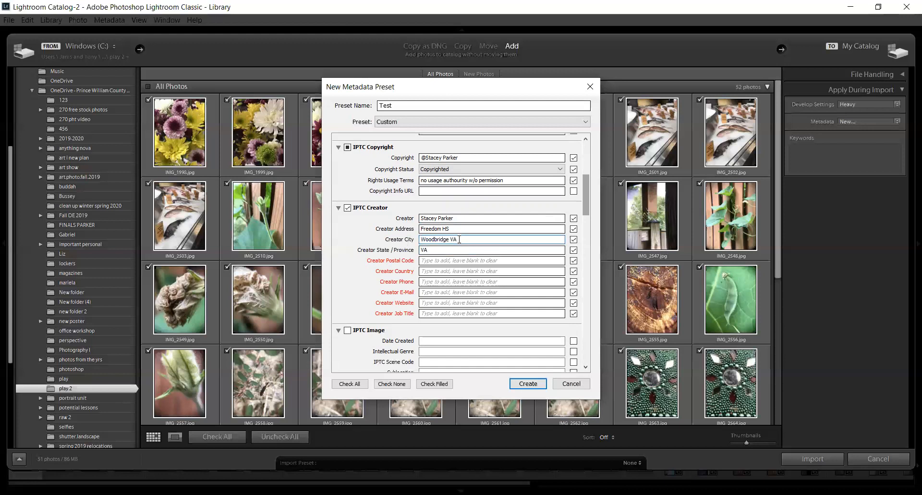
key("BackSpace")
key("BackSpace")
left_click(442, 260)
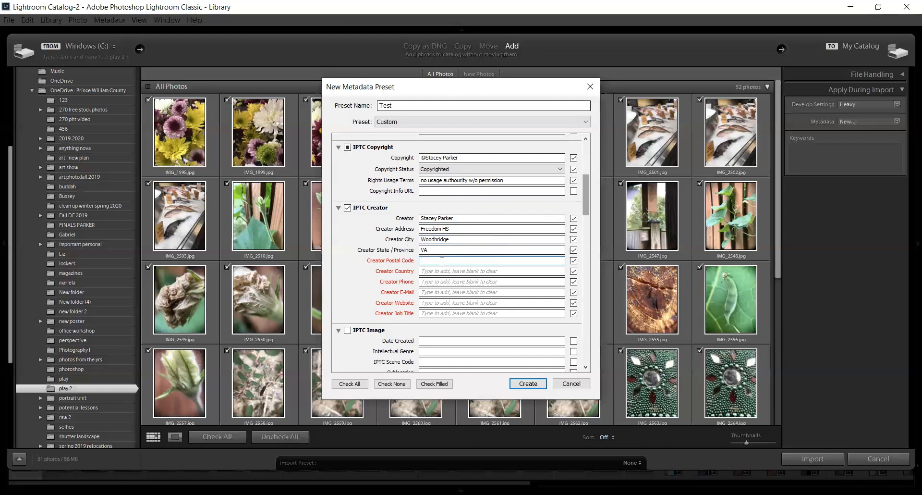
type("22191")
Step: Set the creator's job title to Photographer and fill in the creator's e-mail
left_click(429, 292)
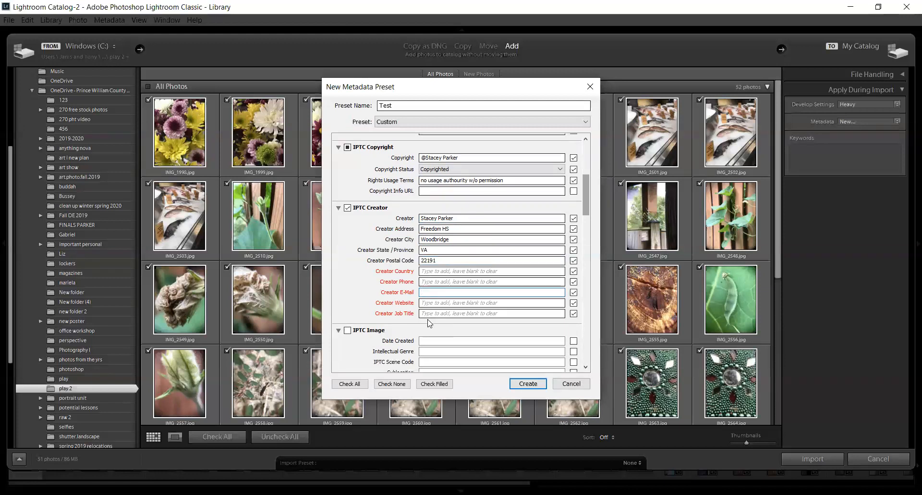
left_click(430, 313)
type("Photographer")
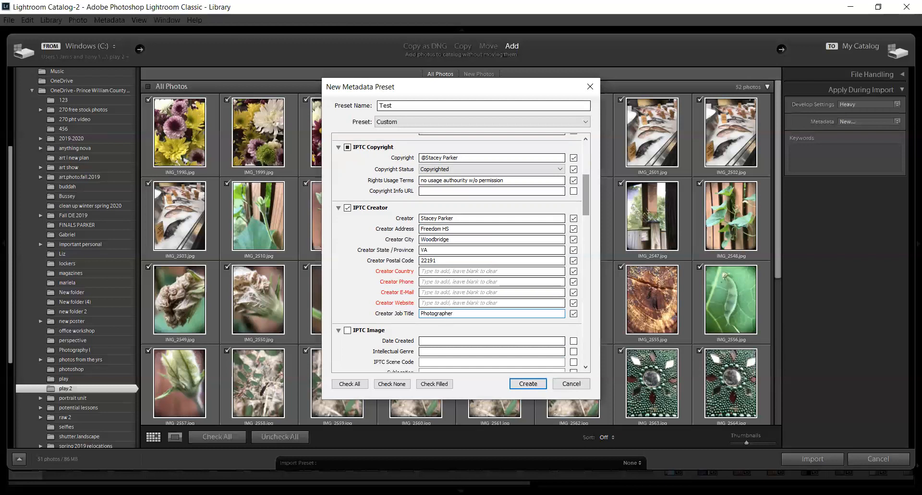
left_click(424, 292)
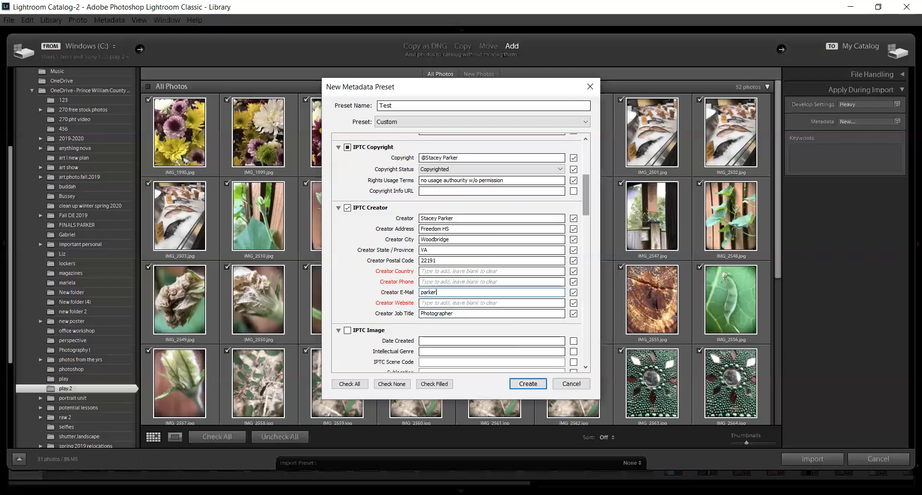
Step: Add the keywords "Attached Cell Phone Lens" to the Test metadata preset and create it
left_click_drag(587, 187, 587, 342)
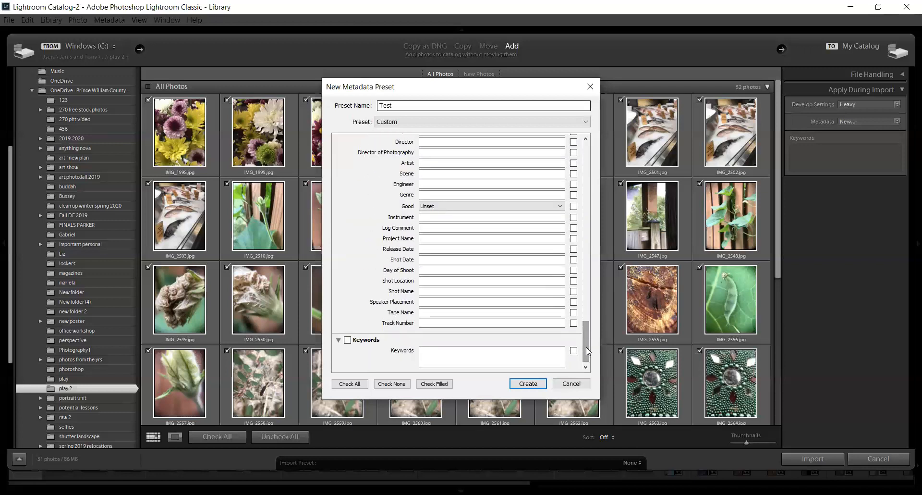
left_click_drag(587, 350, 574, 163)
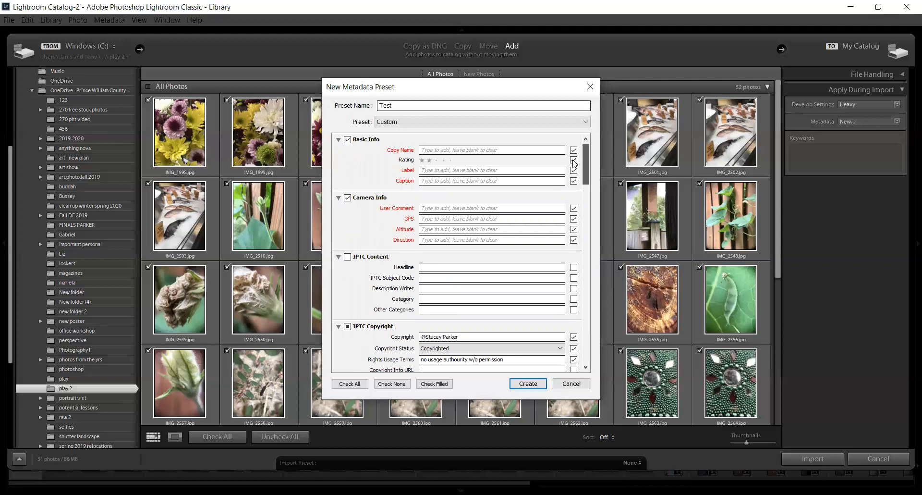
left_click_drag(583, 157, 578, 361)
left_click(479, 363)
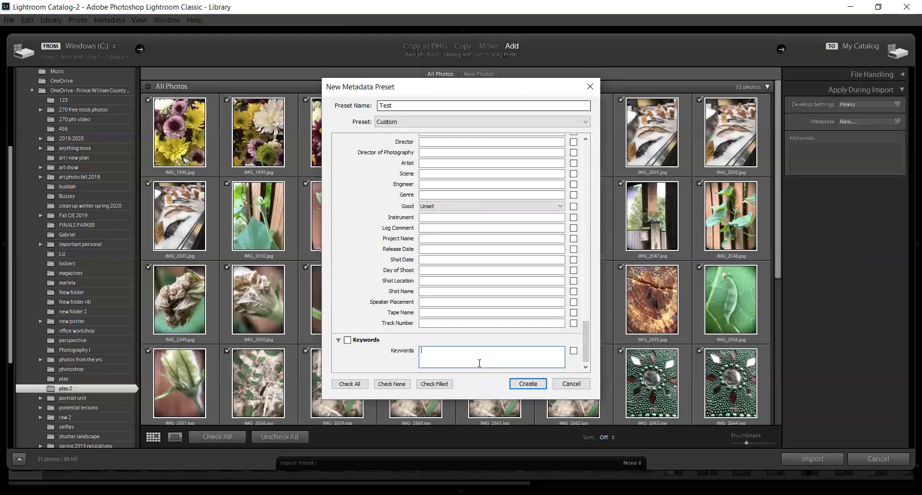
type("Attached Cell Phone Lenses")
left_click(528, 383)
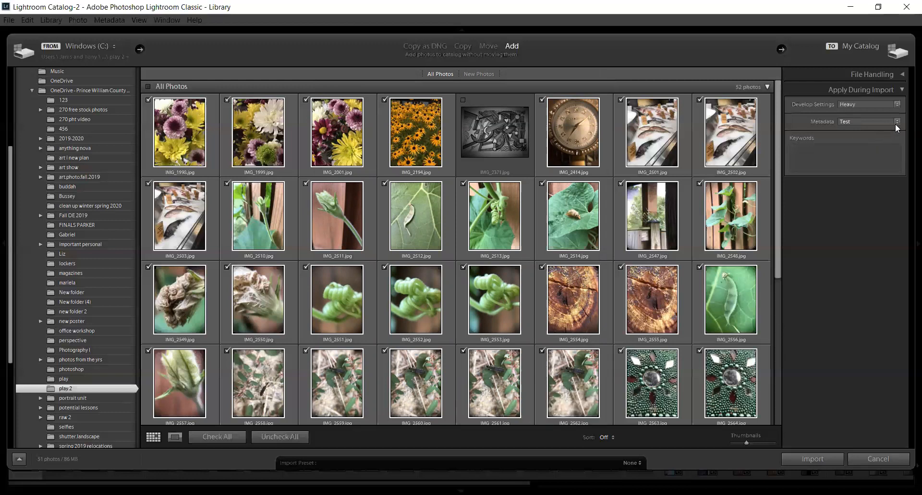
Step: Set the import keywords to "Fall 2019" and import the checked photos
left_click(843, 158)
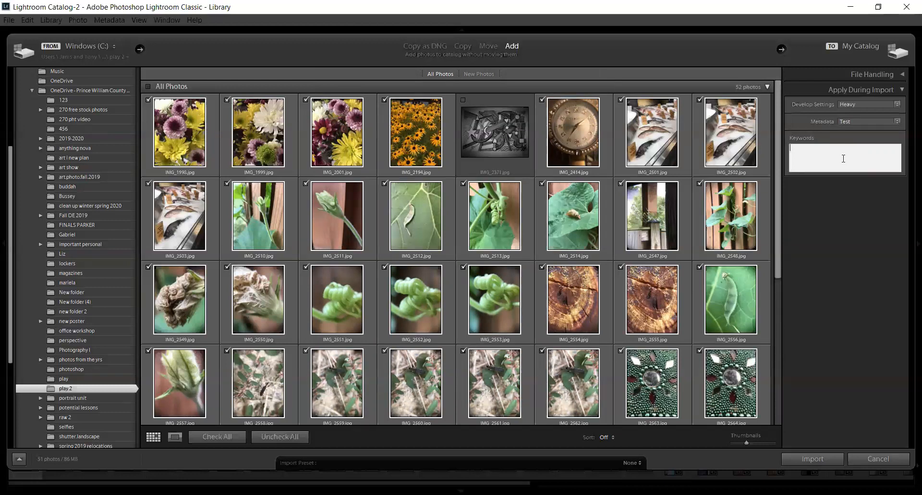
type("Fall 2019")
left_click(824, 462)
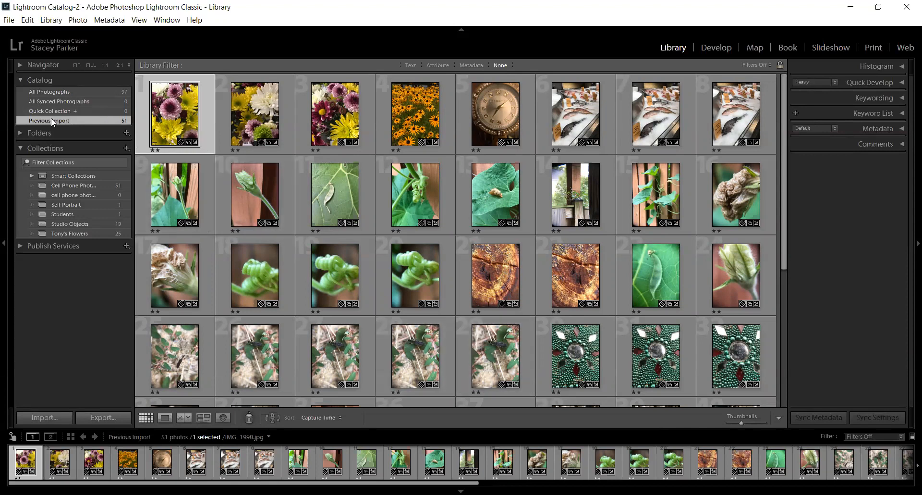
Step: Browse all photographs in the catalog and the contents of the play 2 folder
left_click(47, 90)
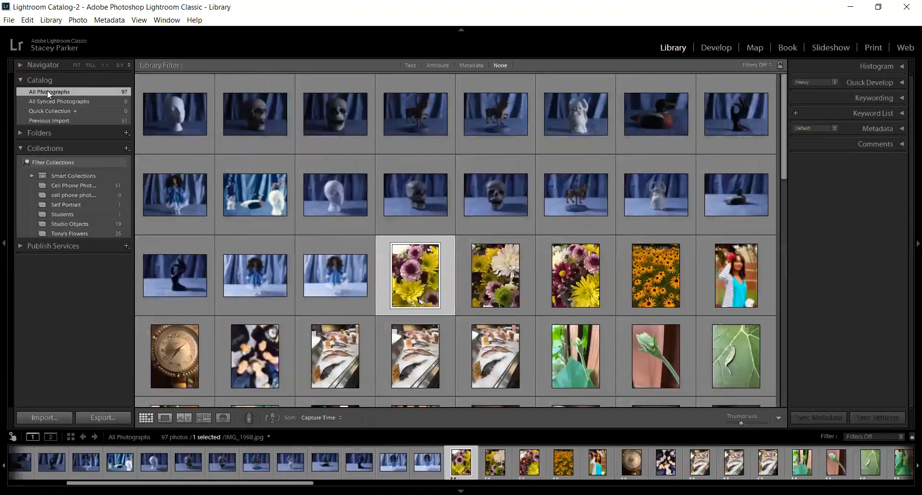
left_click_drag(785, 138, 770, 254)
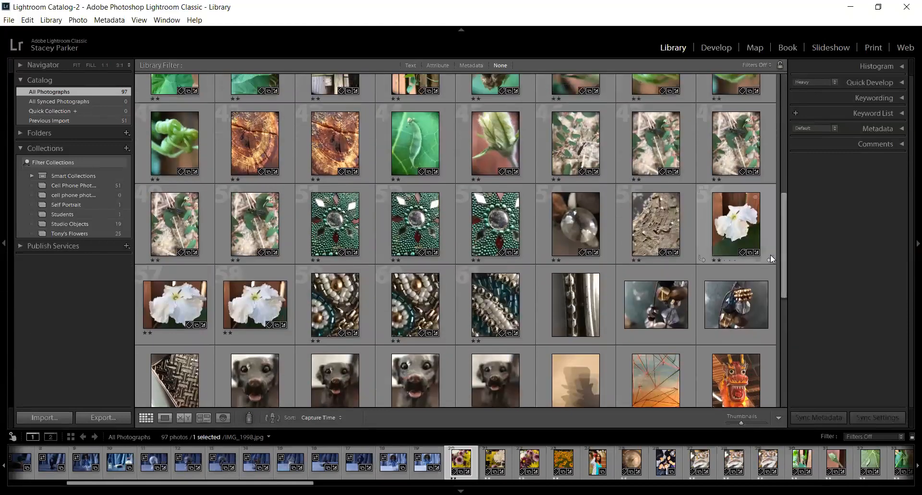
left_click(22, 135)
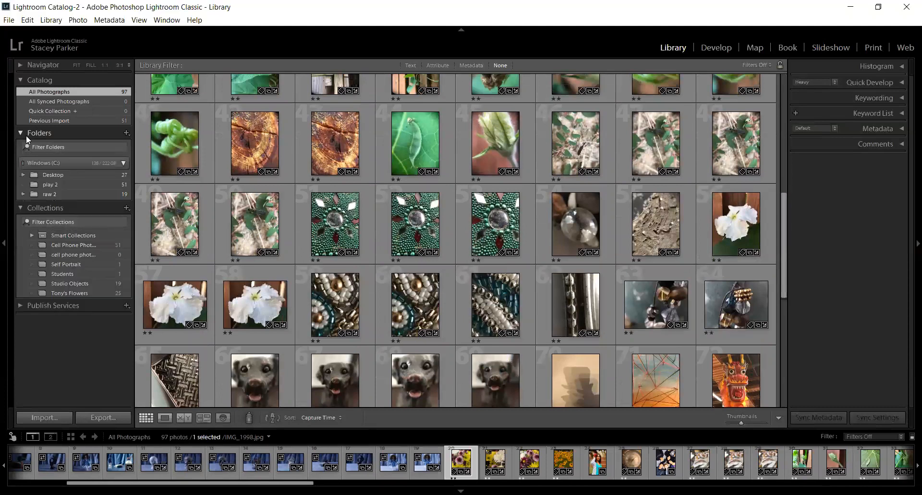
left_click(23, 175)
left_click(23, 175)
left_click(25, 186)
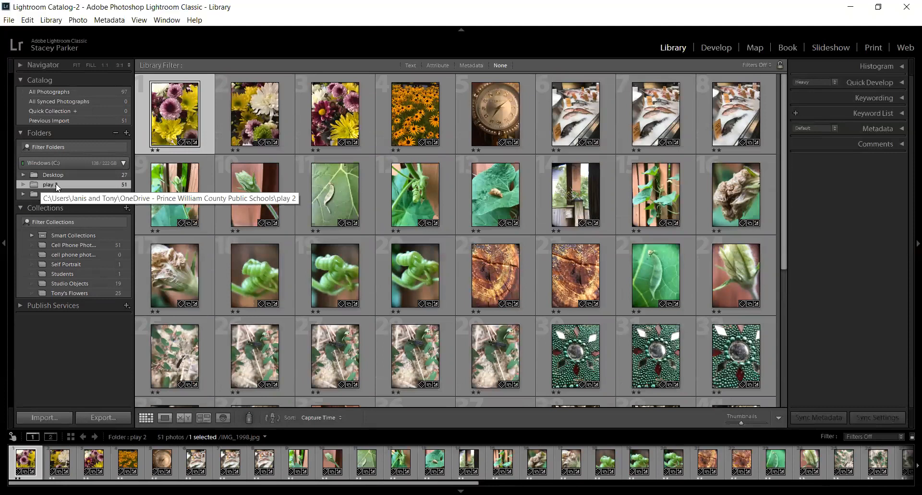
left_click(21, 134)
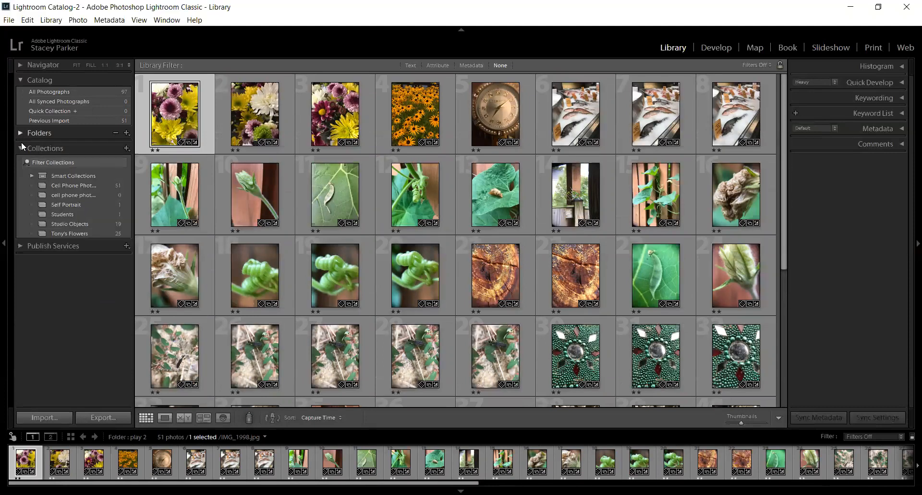
Step: Delete the empty "cell phone photos attacheable lenses" collection and collapse the Catalog section
left_click(66, 190)
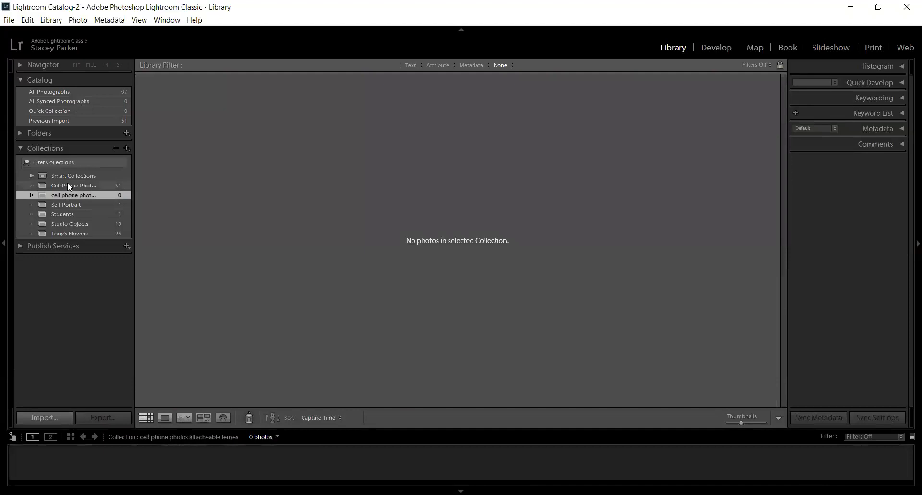
left_click(68, 185)
left_click(66, 192)
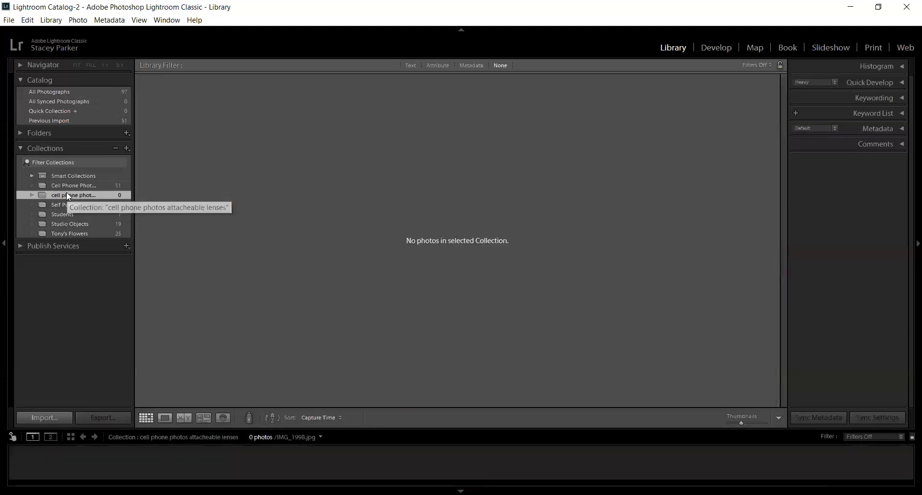
right_click(66, 192)
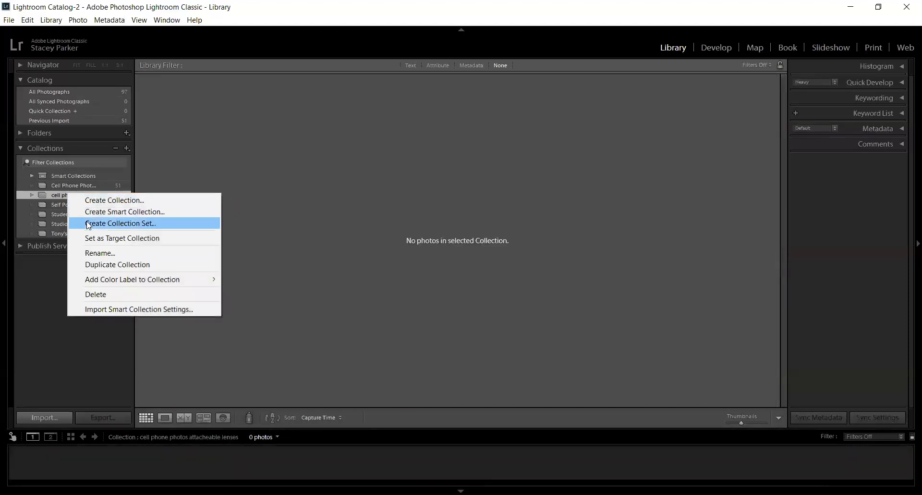
left_click(100, 295)
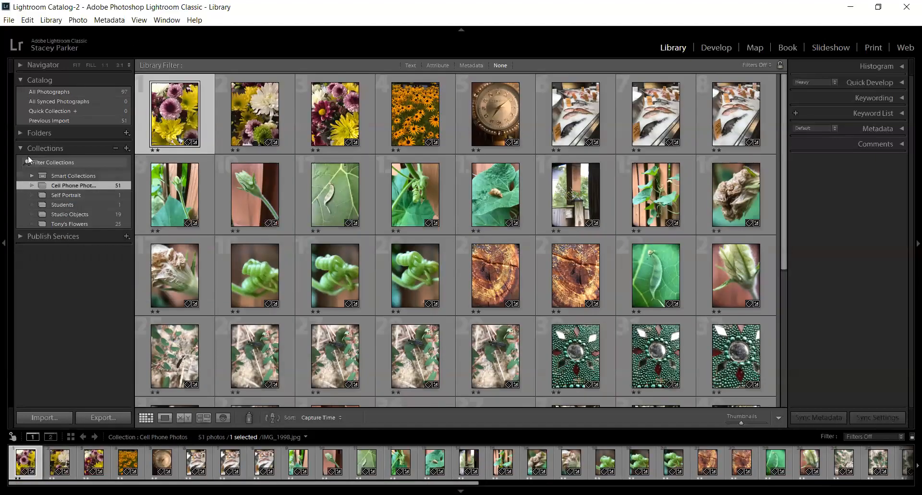
left_click(20, 79)
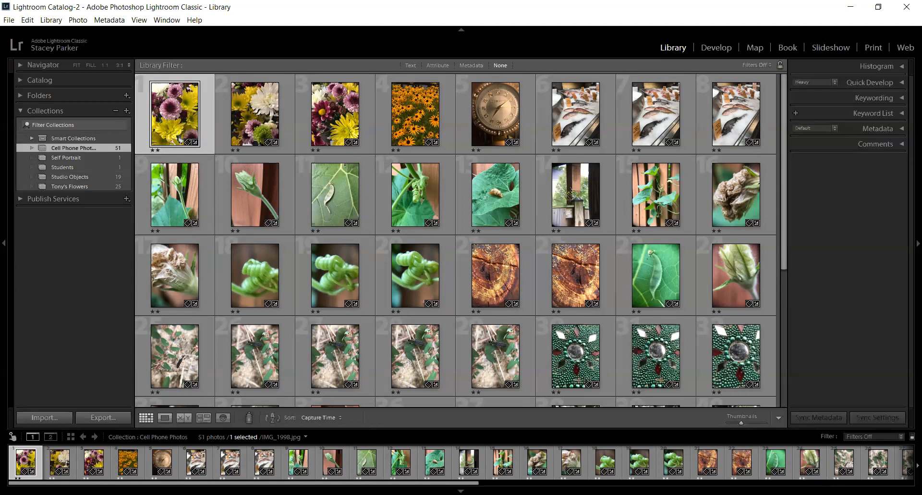
Step: Toggle the toolbar below the photo grid off and back on
key("t")
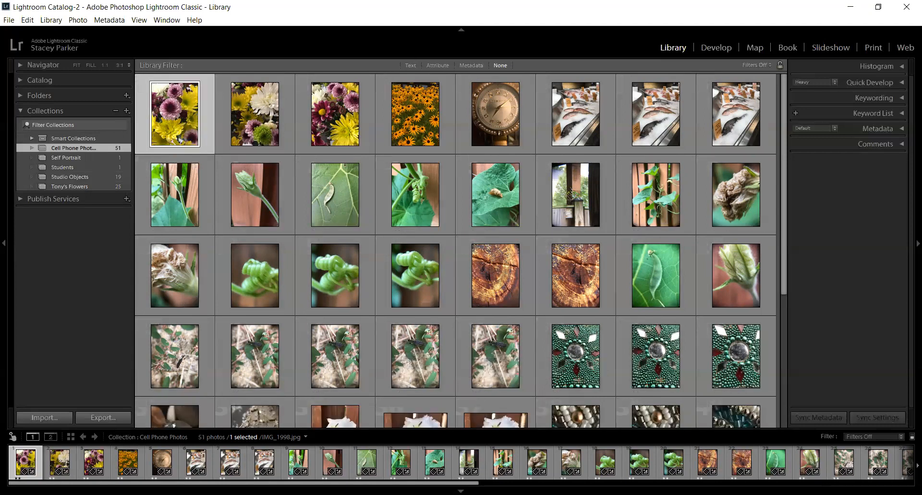
key("t")
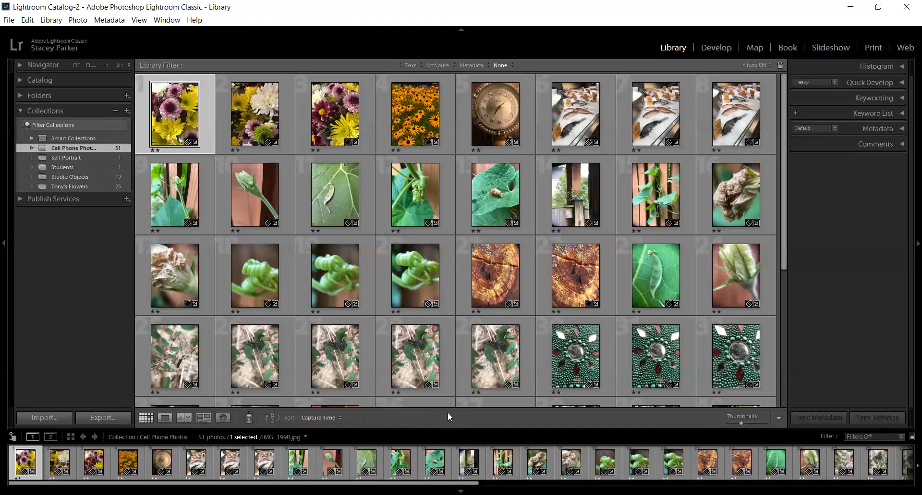
key("t")
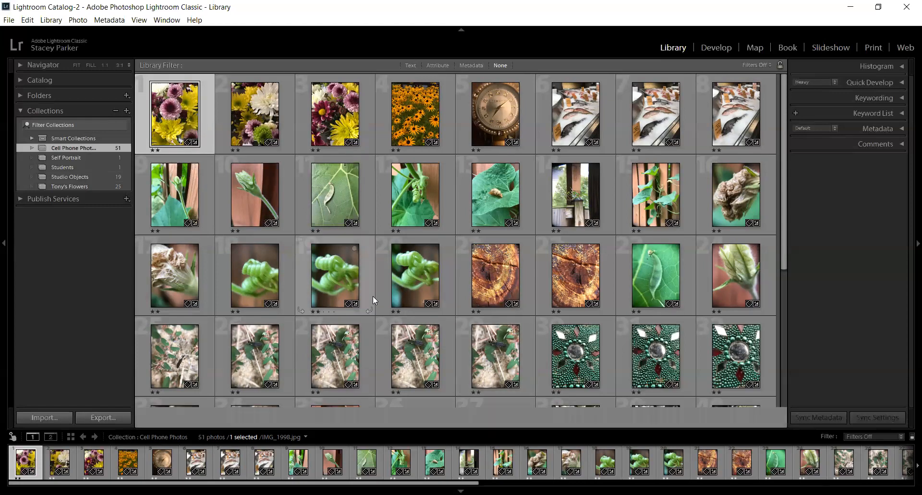
key("j")
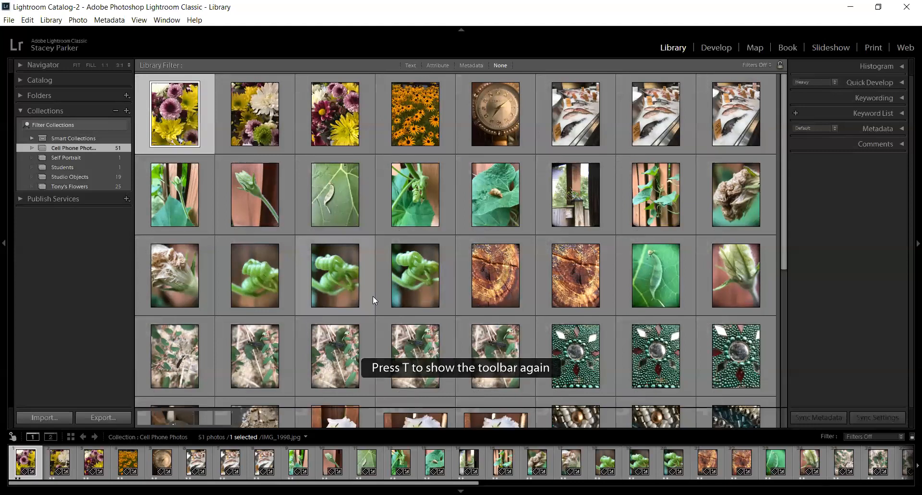
key("j")
key("t")
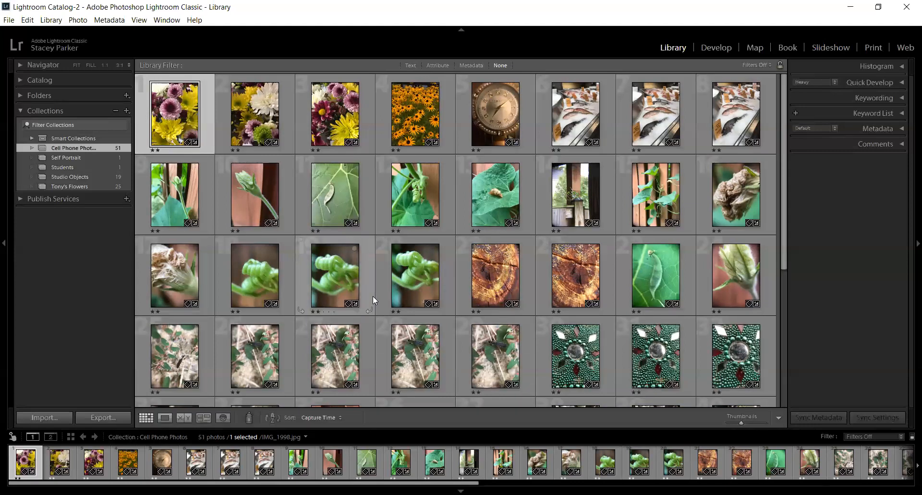
key("t")
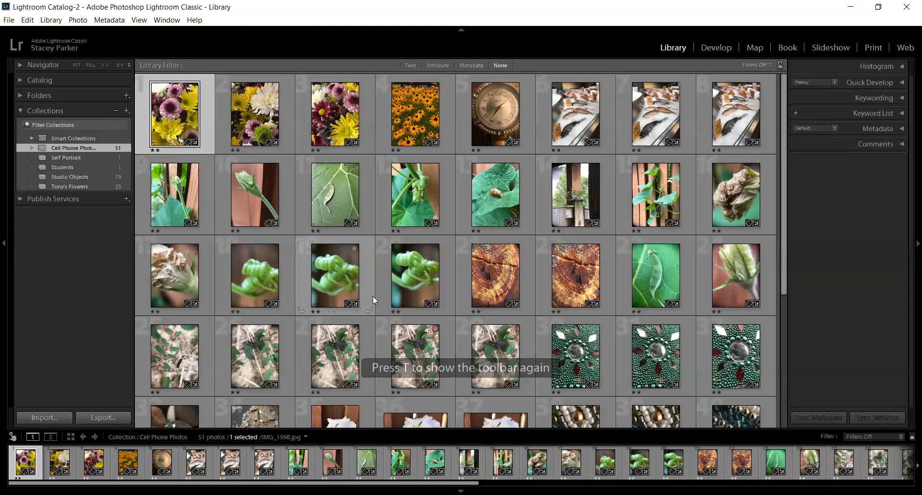
key("t")
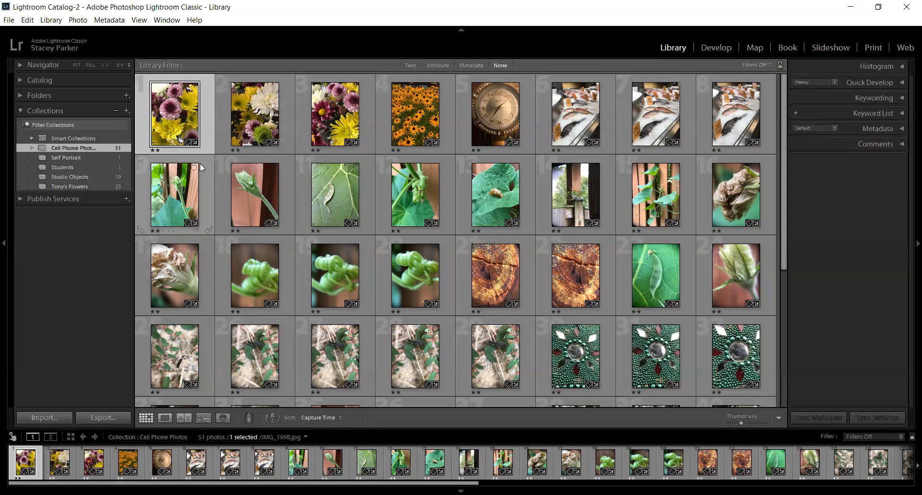
Step: Advance the selection through the Cell Phone Photos grid to IMG_2547.jpg
key("Right")
key("Right")
key("Right")
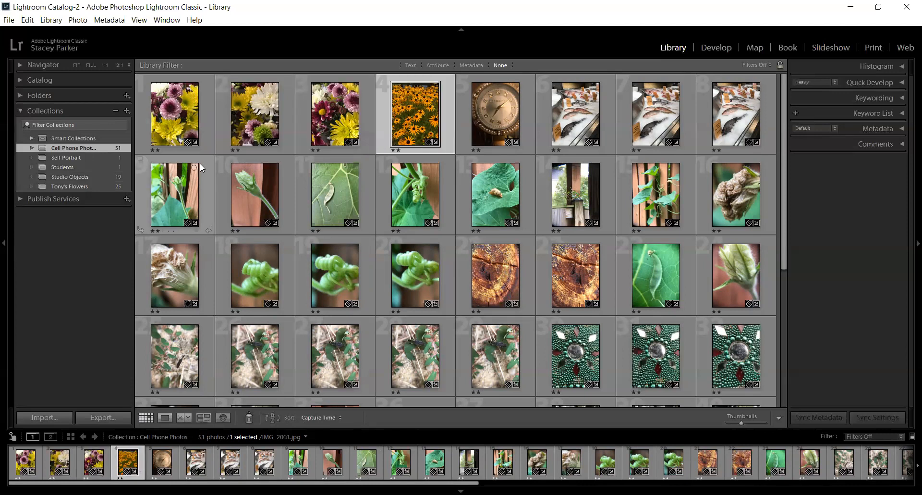
key("Right")
key("Right")
key("Right")
key("Right")
key("Right")
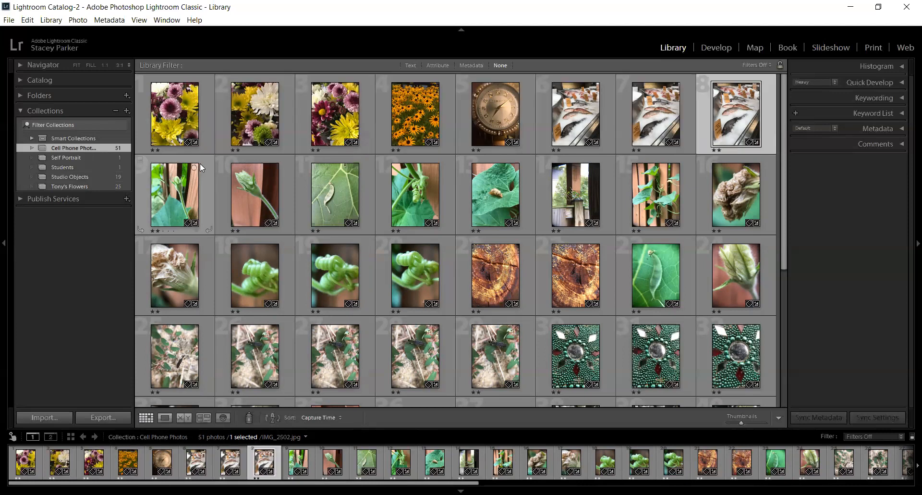
key("Right")
key("Right")
key("Right")
key("Right")
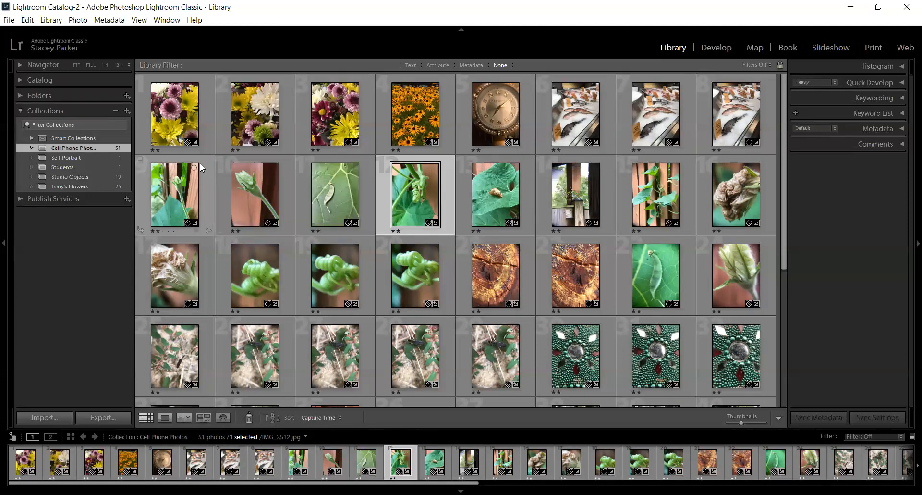
key("Right")
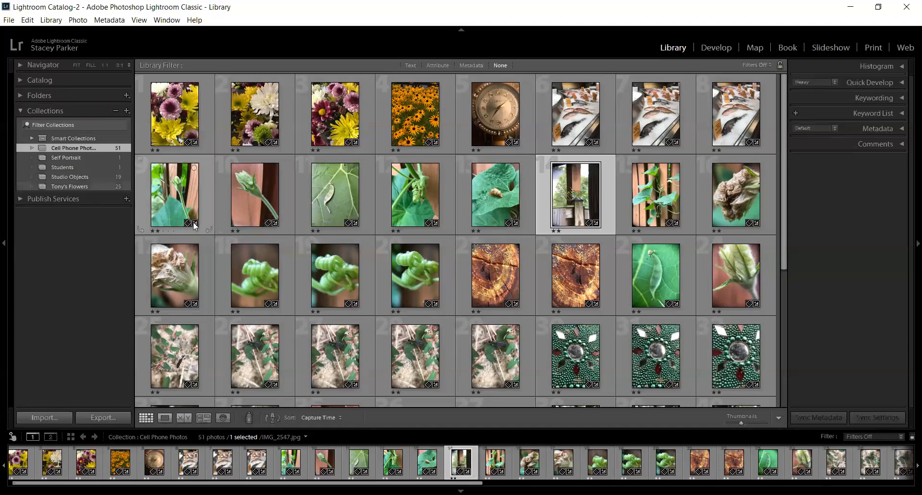
Step: Show the selected photo in Loupe view and advance to IMG_2549.jpg
left_click(166, 417)
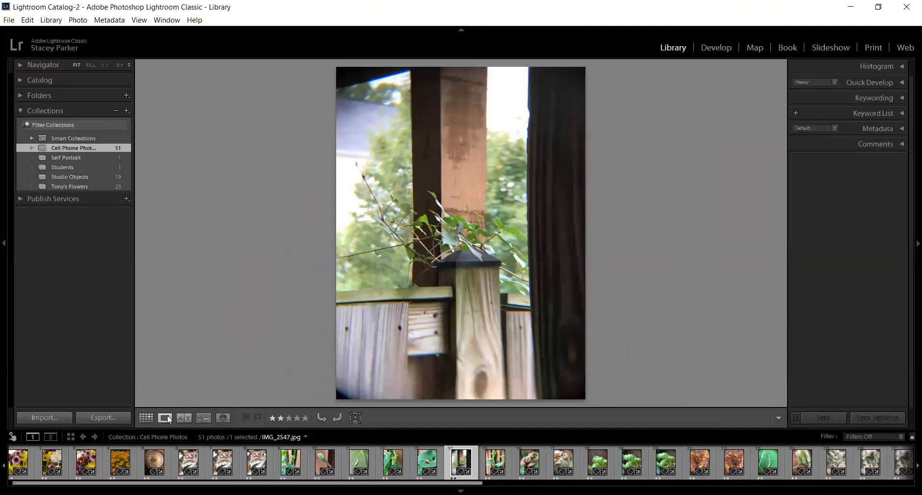
key("Right")
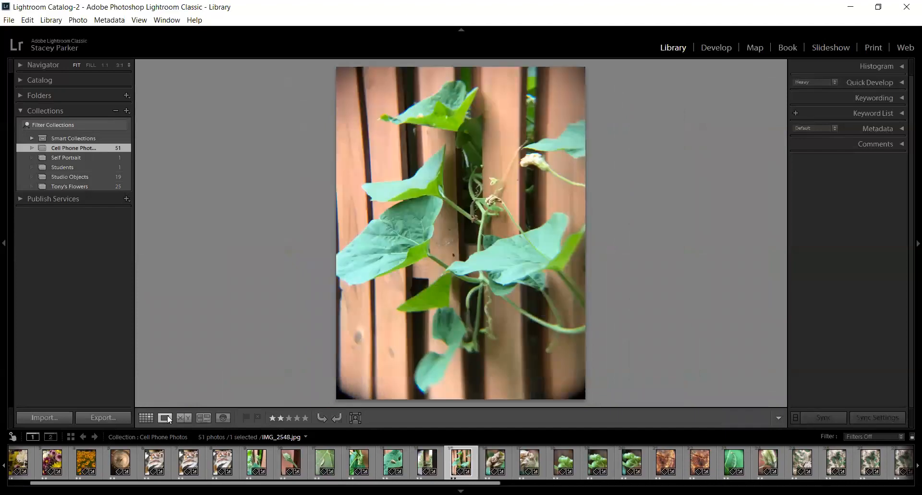
key("Right")
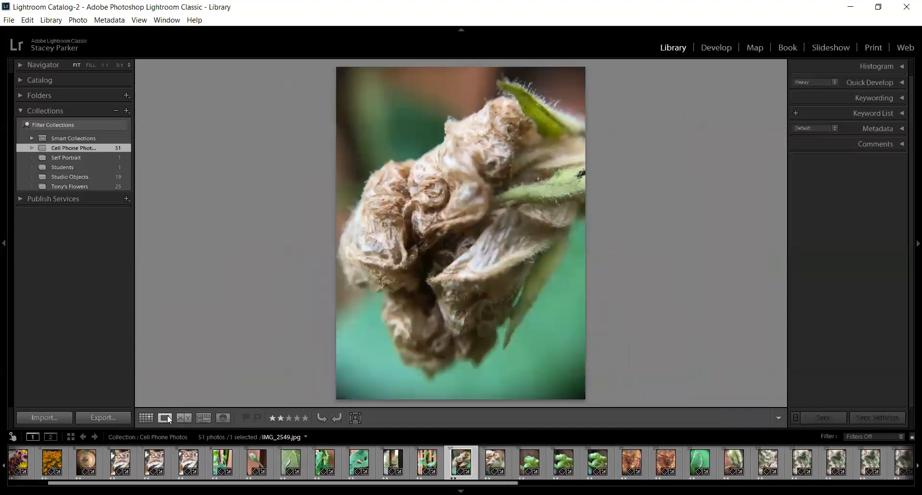
Step: Advance through the Cell Phone Photos collection in Loupe view to IMG_2555.jpg
key("Right")
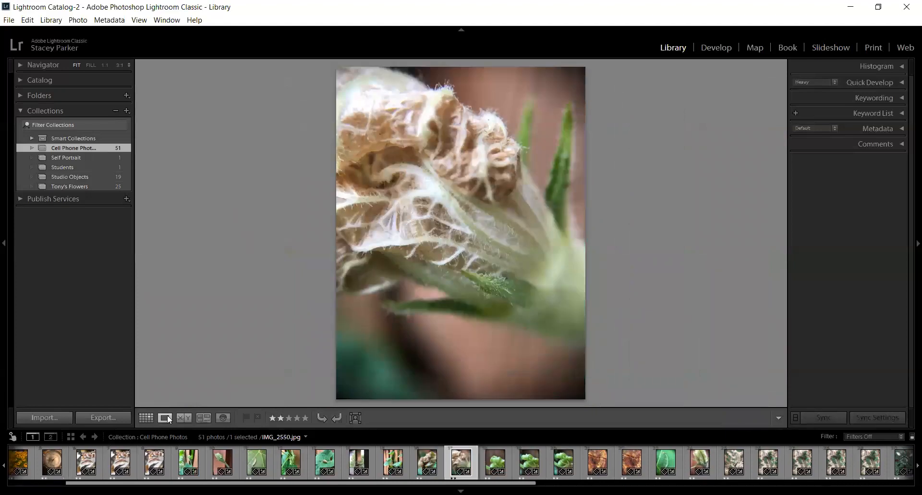
key("Right")
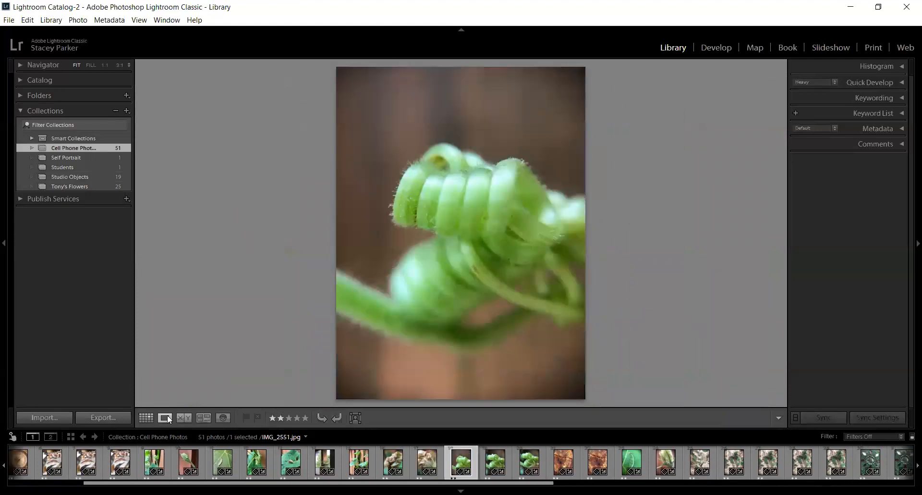
key("Right")
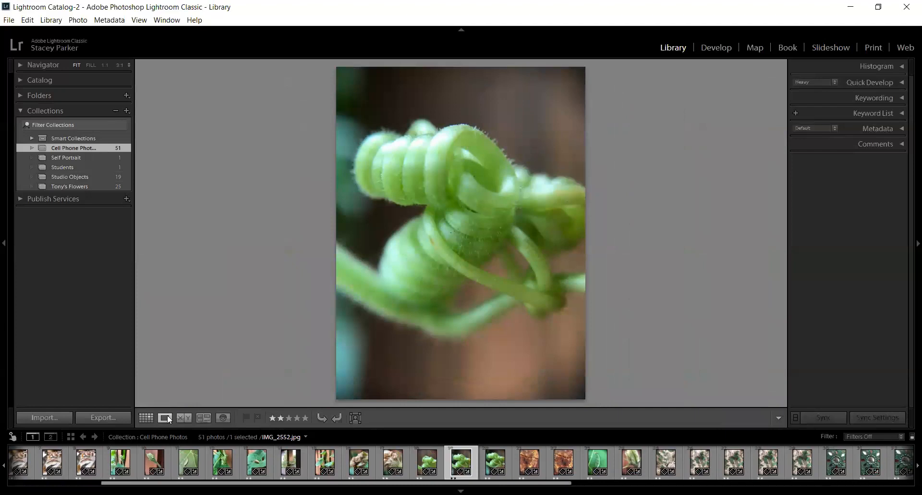
key("Right")
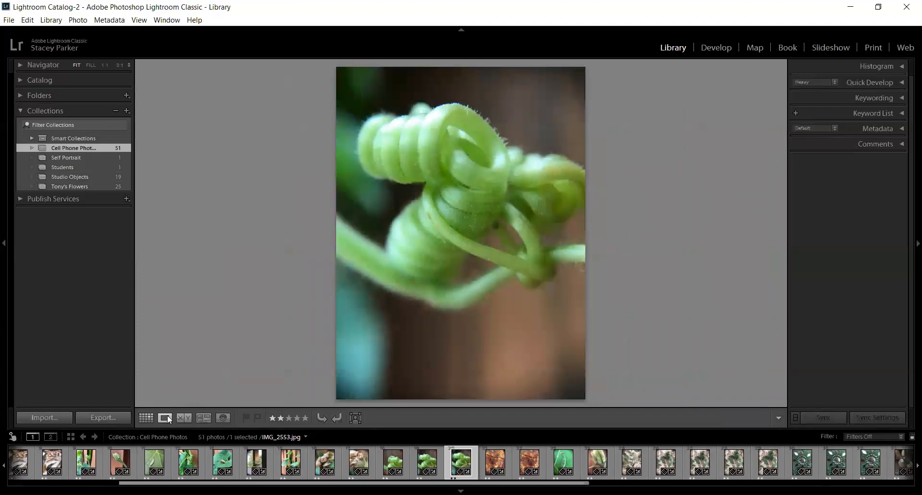
key("Right")
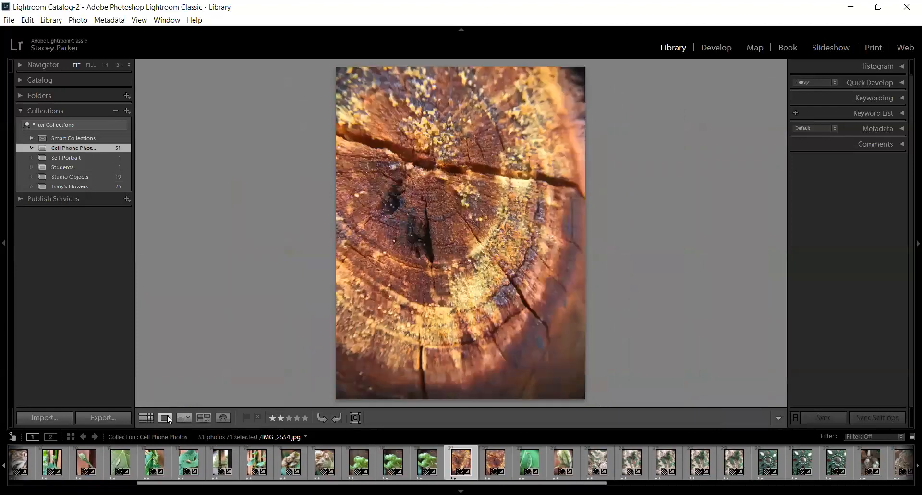
key("Right")
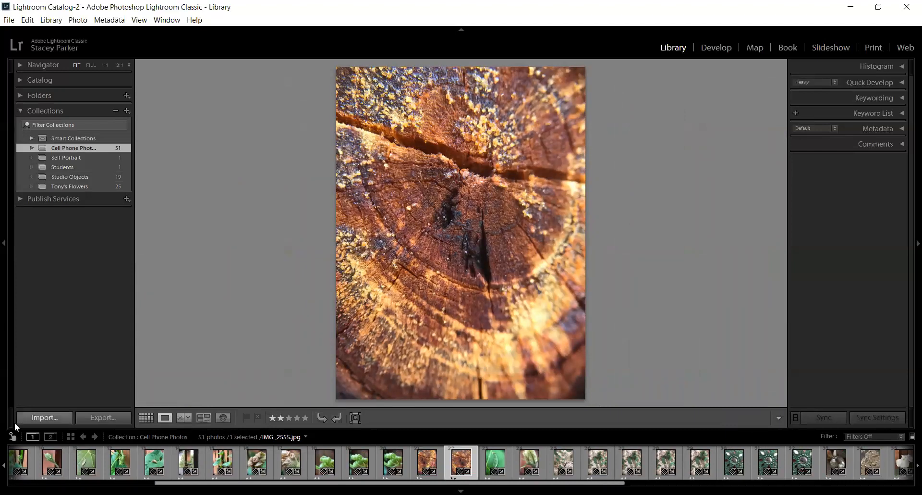
Step: Show the photos in Compare view, in Survey view and in People view
left_click(180, 418)
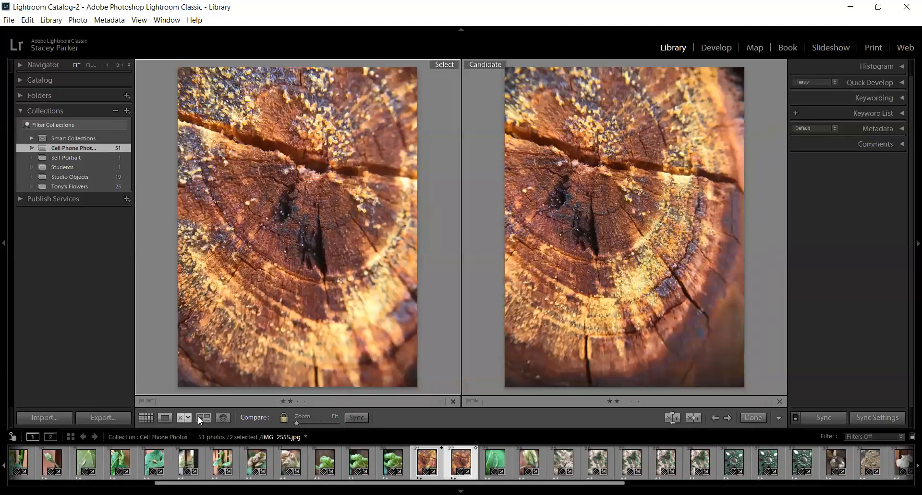
left_click(202, 417)
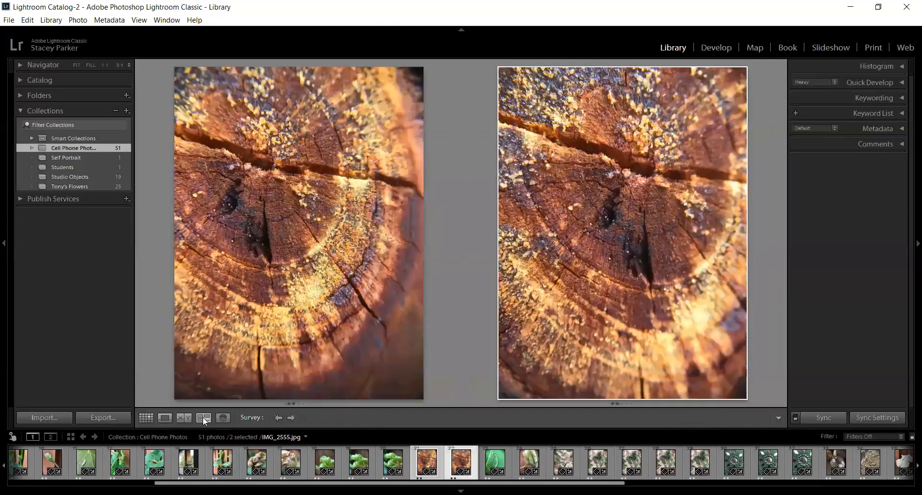
left_click(224, 417)
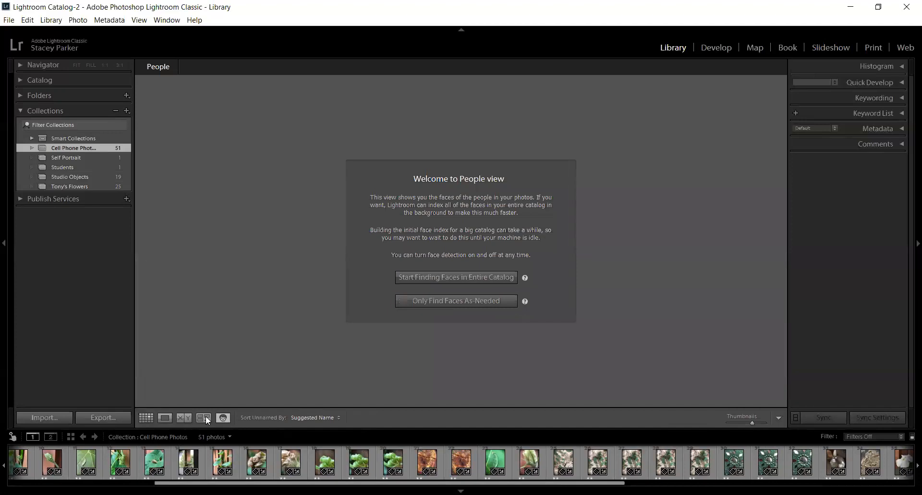
Step: Go back through Survey, Compare and Loupe views to the photo grid
left_click(206, 416)
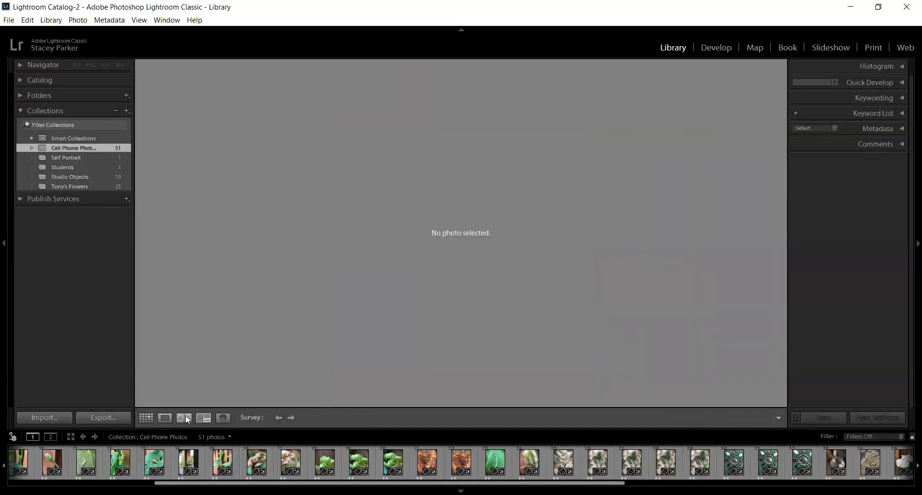
left_click(186, 417)
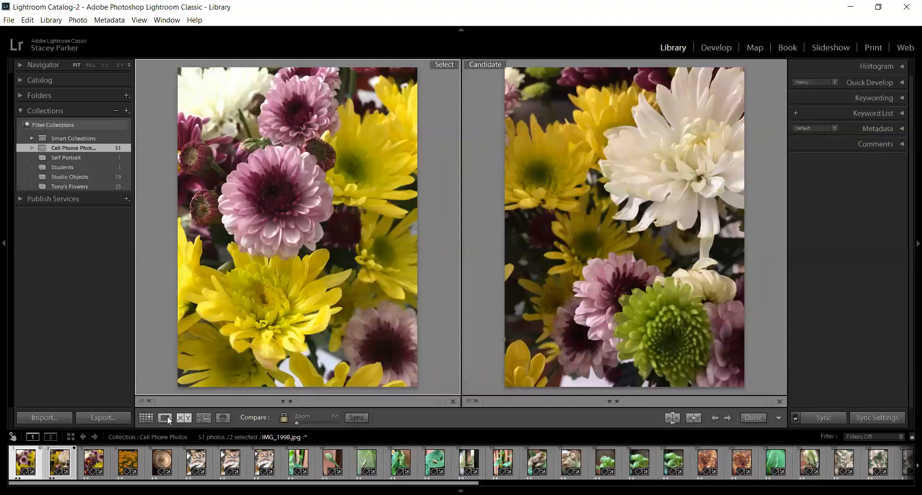
left_click(166, 416)
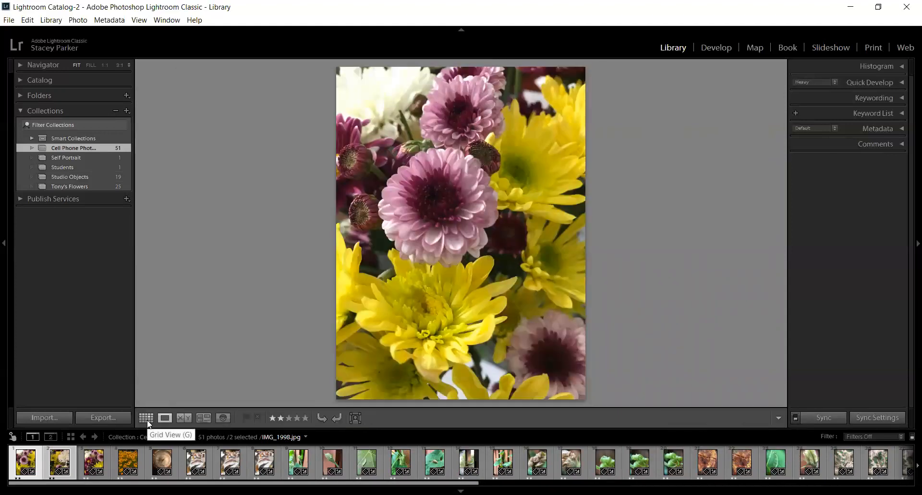
left_click(146, 418)
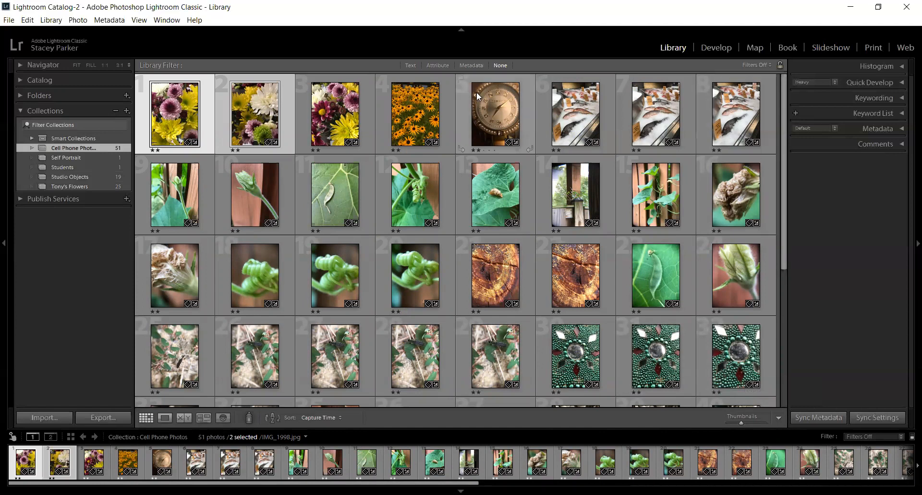
Step: Select only IMG_1998.jpg in the grid and enlarge it in Loupe view
left_click(180, 189)
left_click(171, 119)
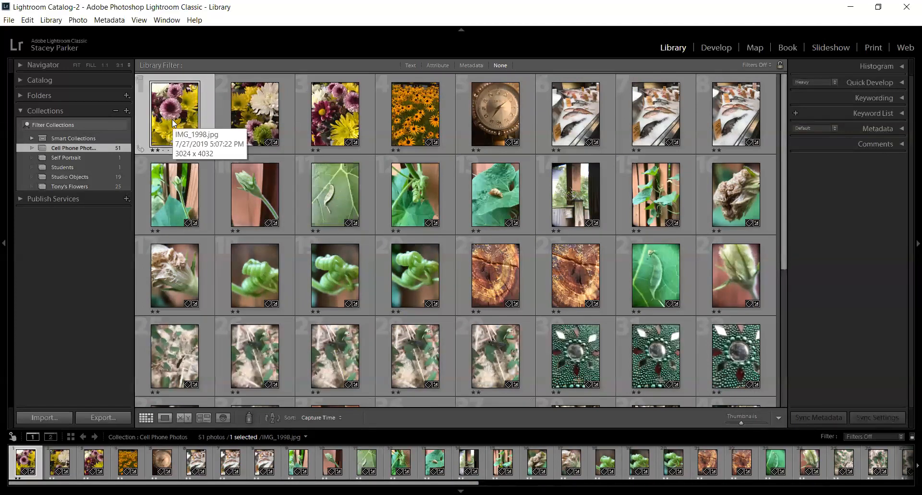
double_click(171, 119)
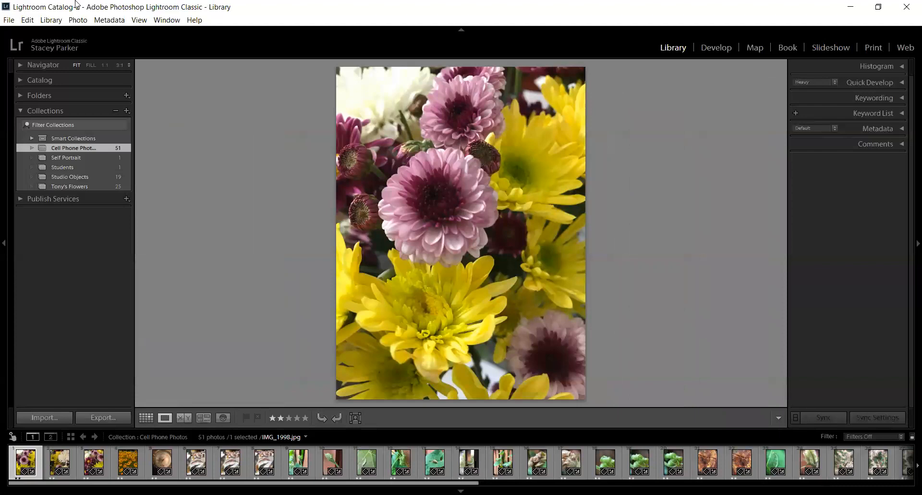
left_click(36, 22)
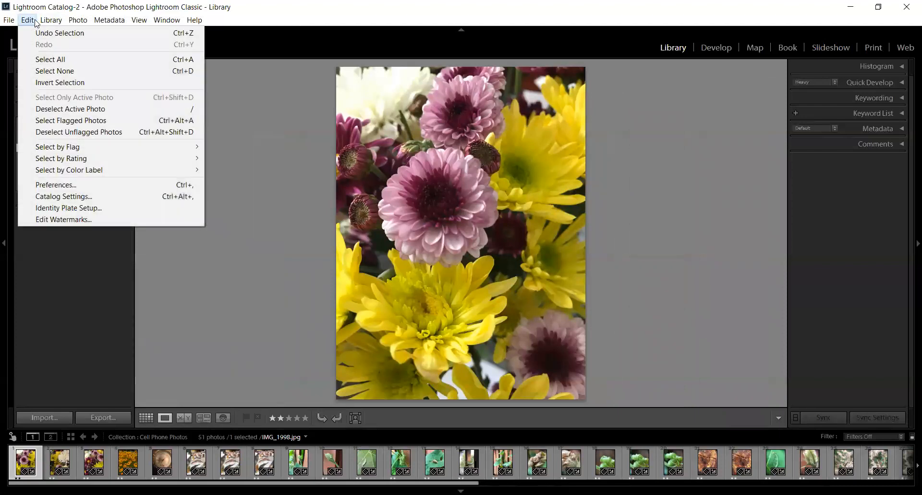
mouse_move(13, 21)
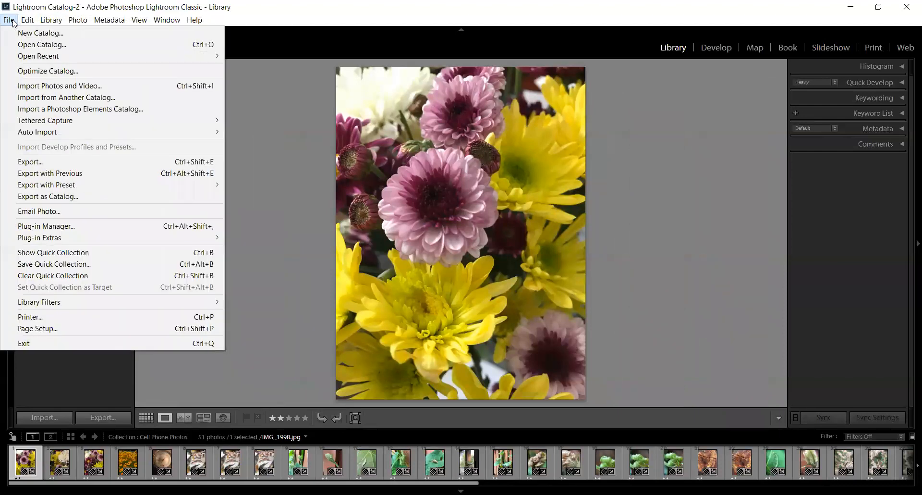
left_click(41, 166)
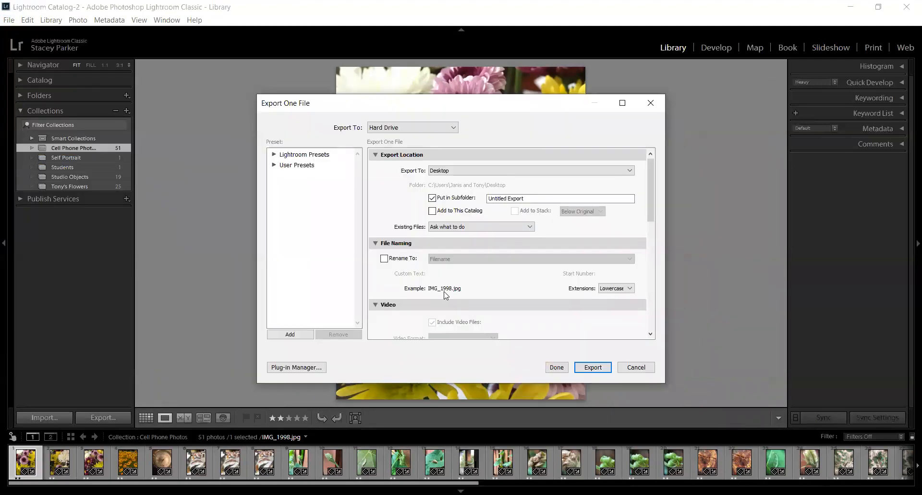
left_click(635, 368)
Step: Open the export settings for IMG_1998.jpg and view the export destination types, keeping Hard Drive
left_click(27, 21)
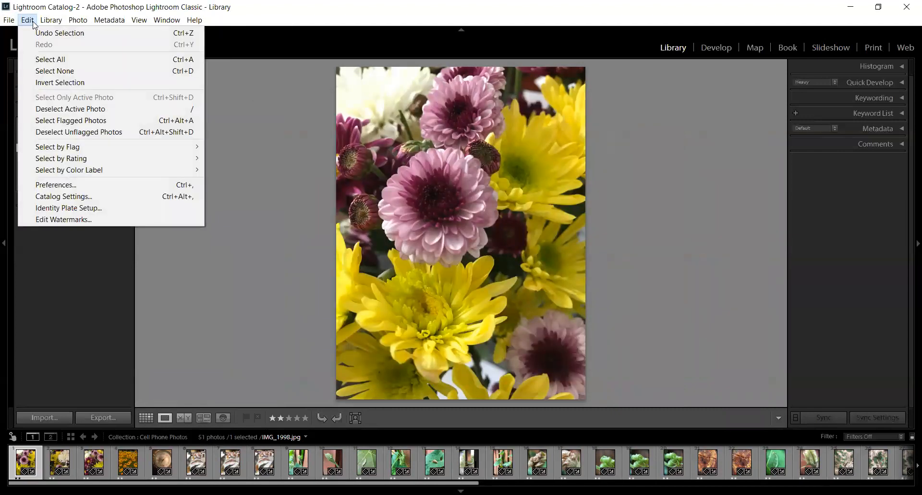
mouse_move(48, 24)
mouse_move(6, 21)
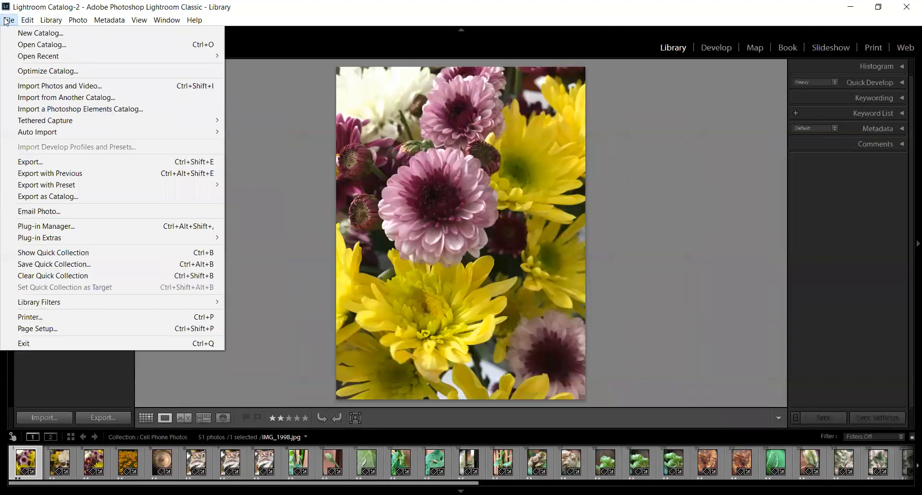
left_click(47, 163)
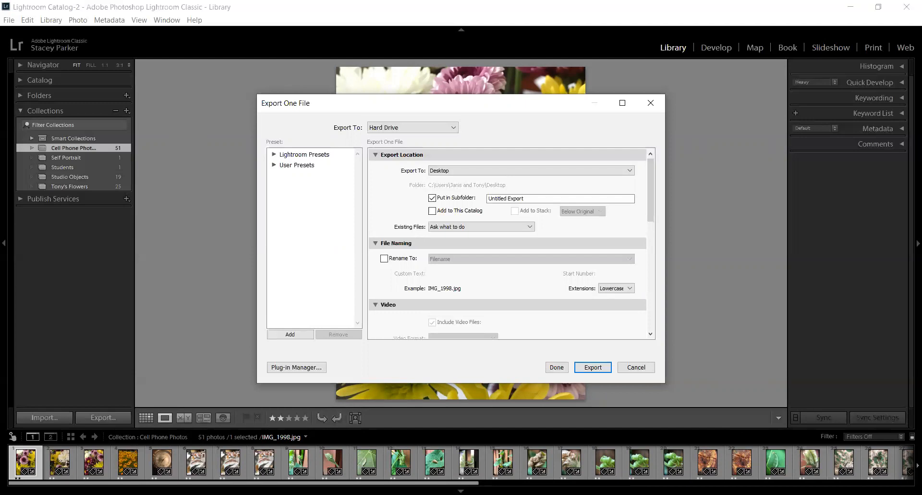
left_click(454, 127)
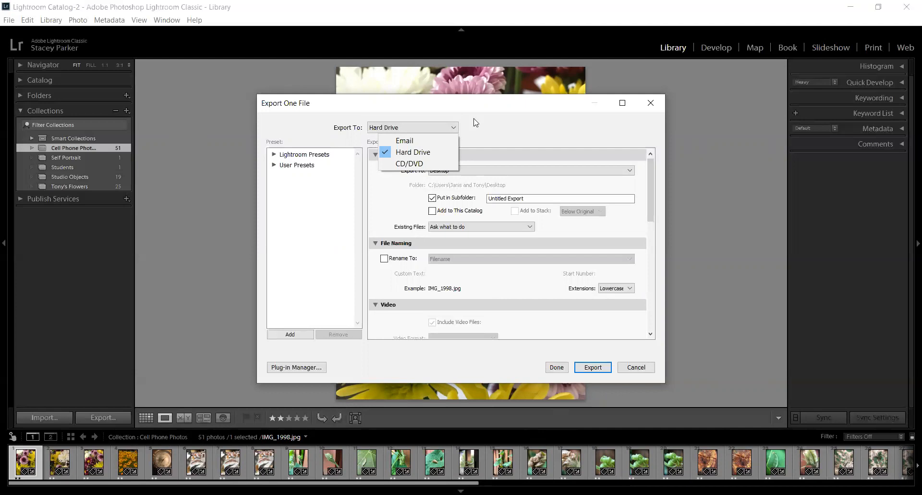
left_click(475, 121)
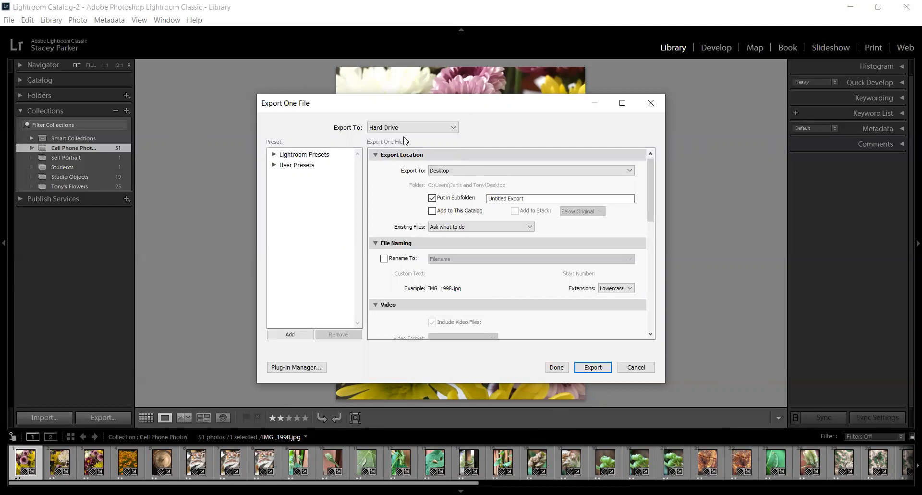
Step: Examine the folder choices for the export location, keeping Desktop
left_click(375, 155)
left_click(375, 156)
left_click(630, 170)
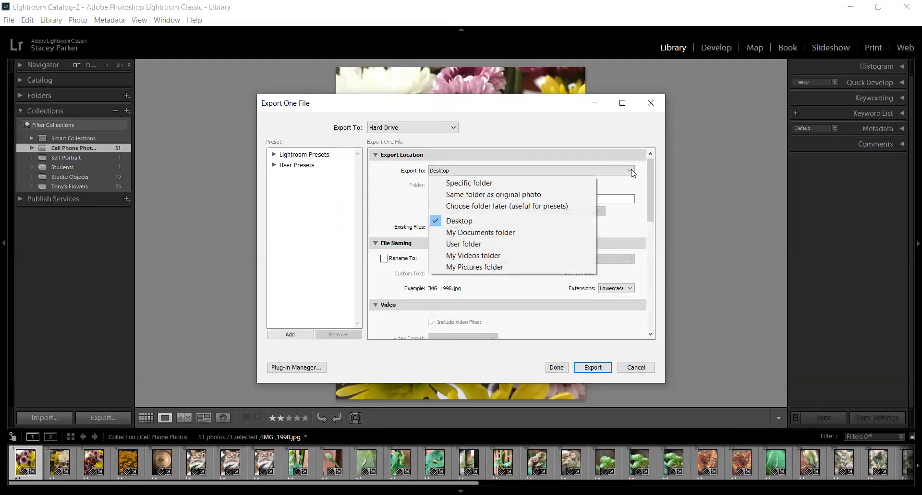
left_click(632, 139)
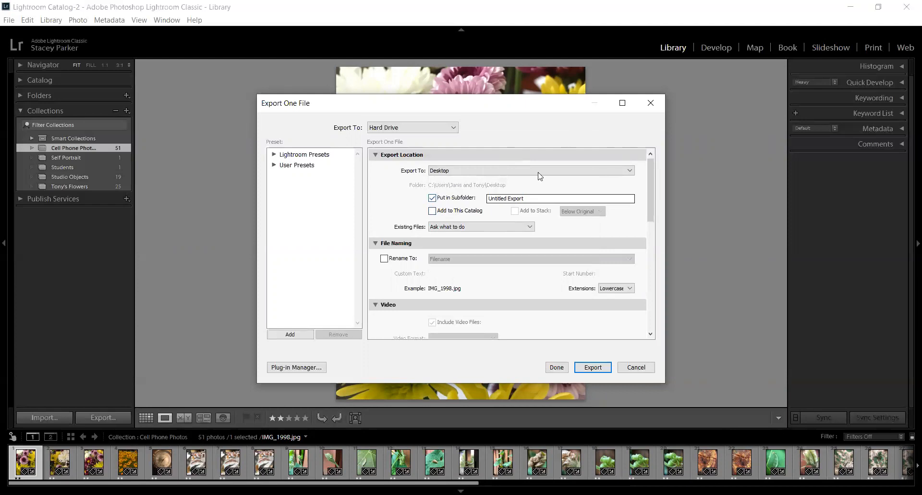
Step: Collapse the Export Location, File Naming and Video sections of the export settings
left_click(375, 155)
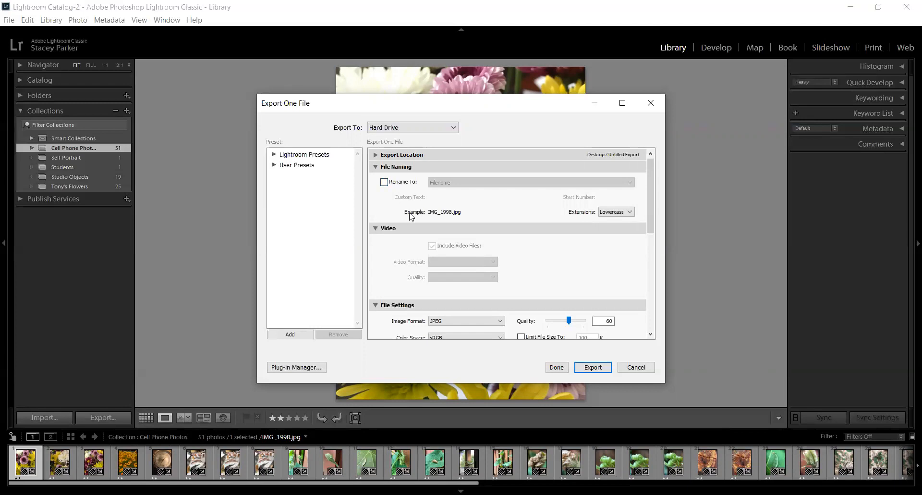
left_click(376, 168)
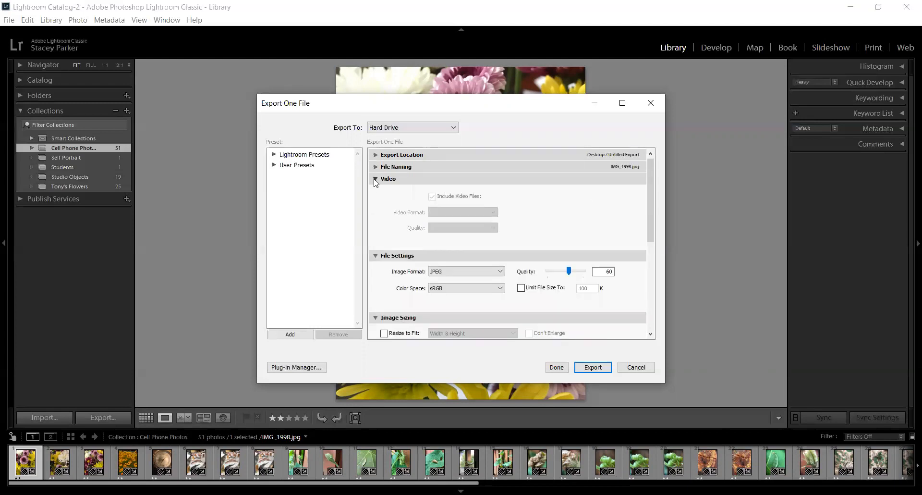
left_click(375, 180)
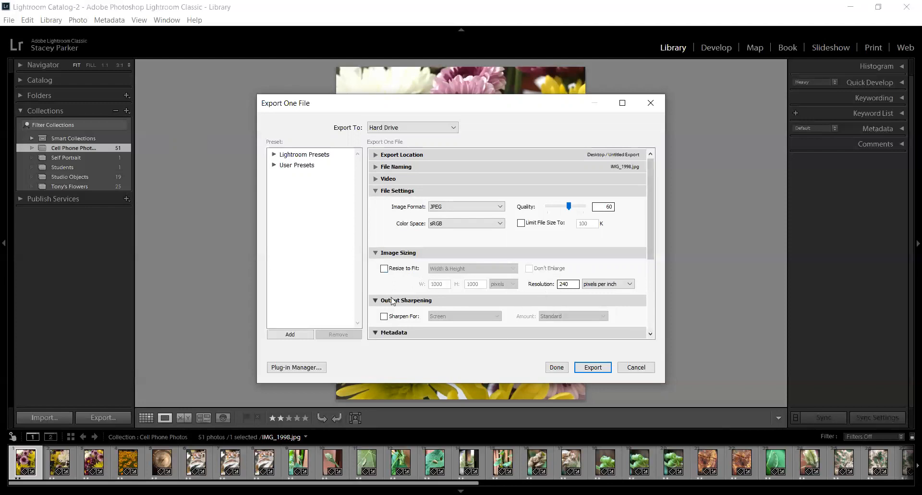
Step: Turn on output sharpening, view its output type choices, and turn sharpening back off
left_click(376, 253)
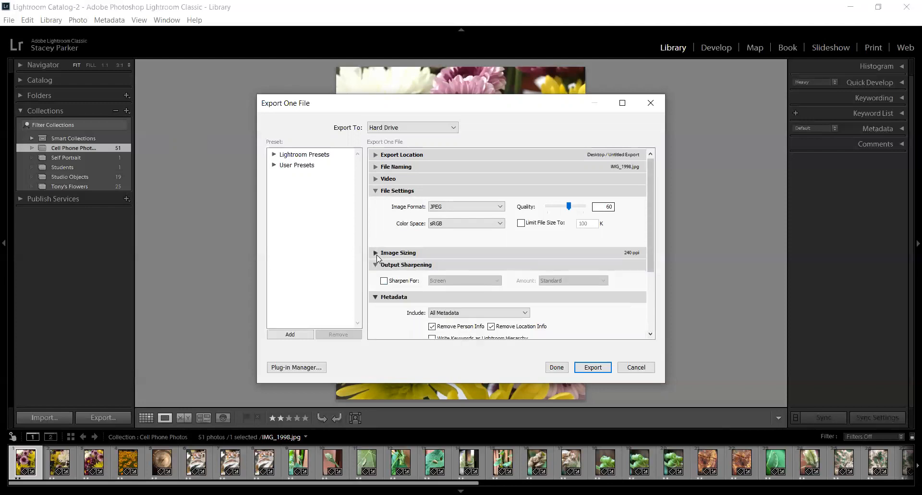
left_click(384, 281)
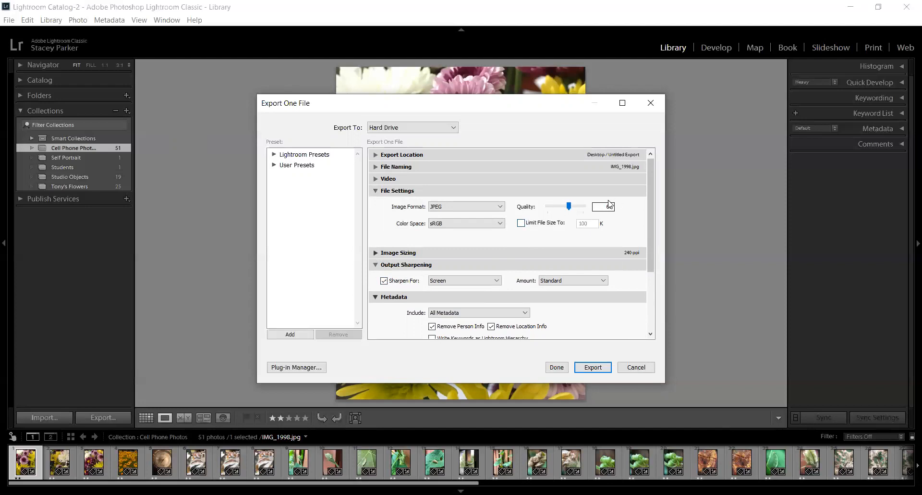
left_click(376, 252)
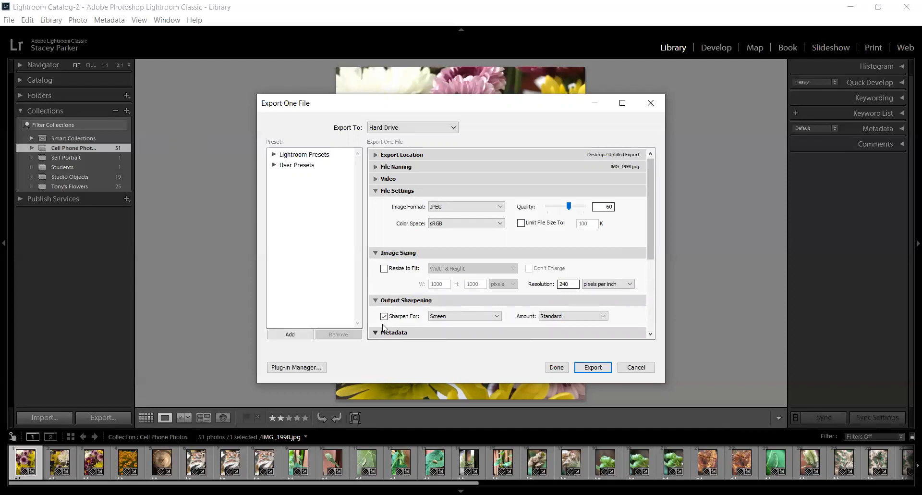
left_click(498, 316)
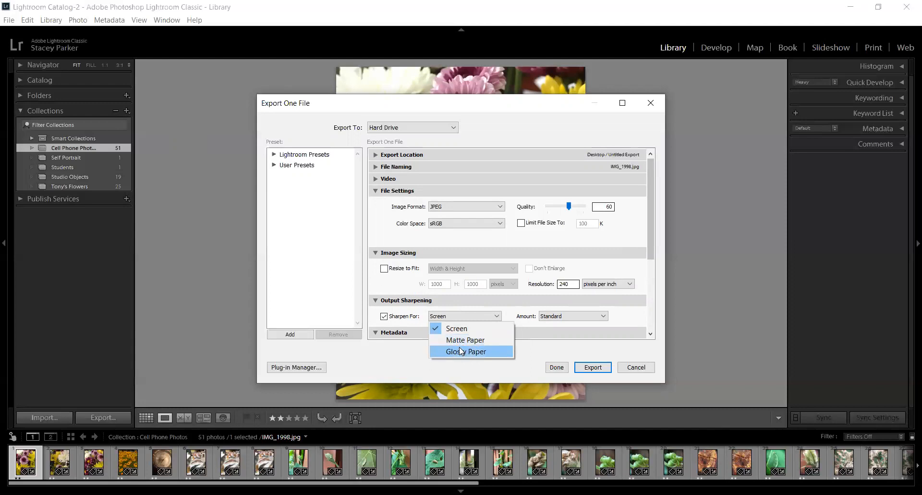
left_click(385, 318)
Step: Collapse the Output Sharpening section and view the choices for which metadata to include, keeping All Metadata
left_click(651, 334)
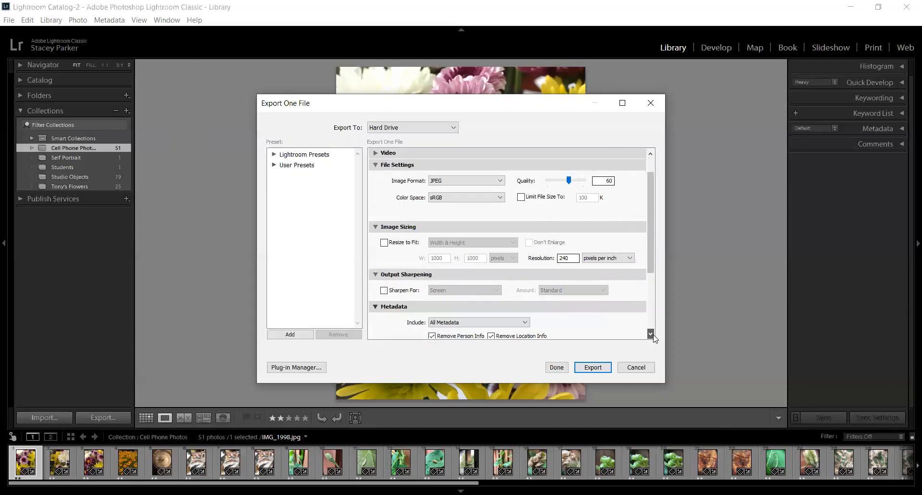
left_click(652, 334)
left_click(651, 334)
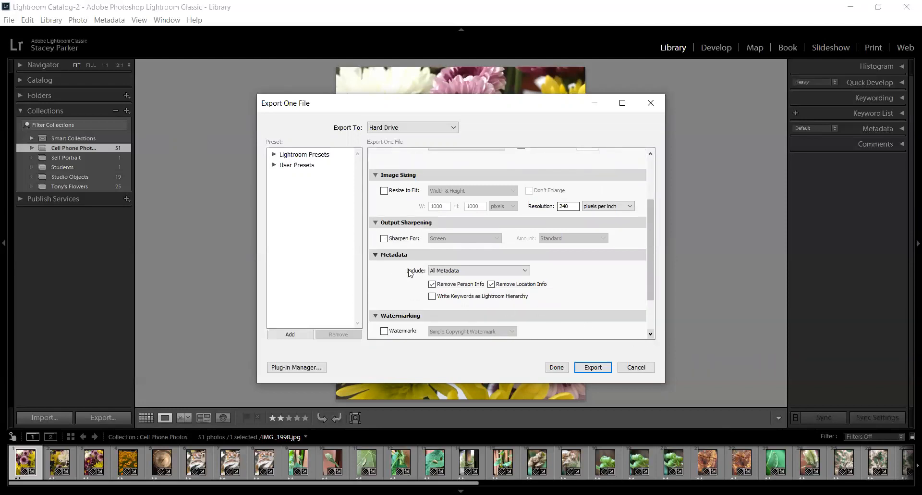
left_click(375, 223)
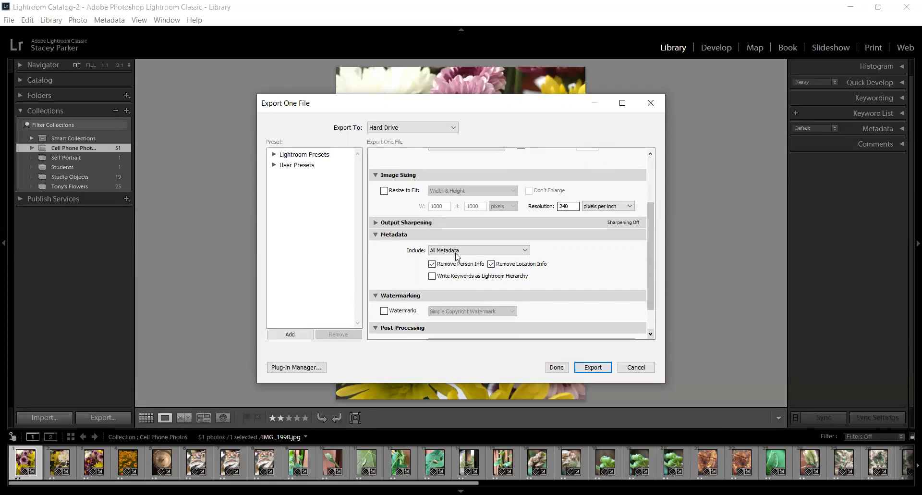
left_click(525, 250)
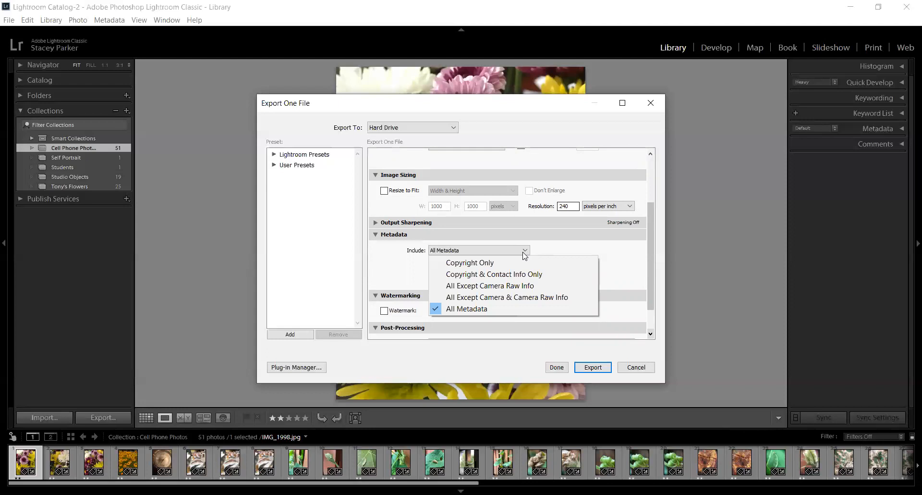
left_click(555, 246)
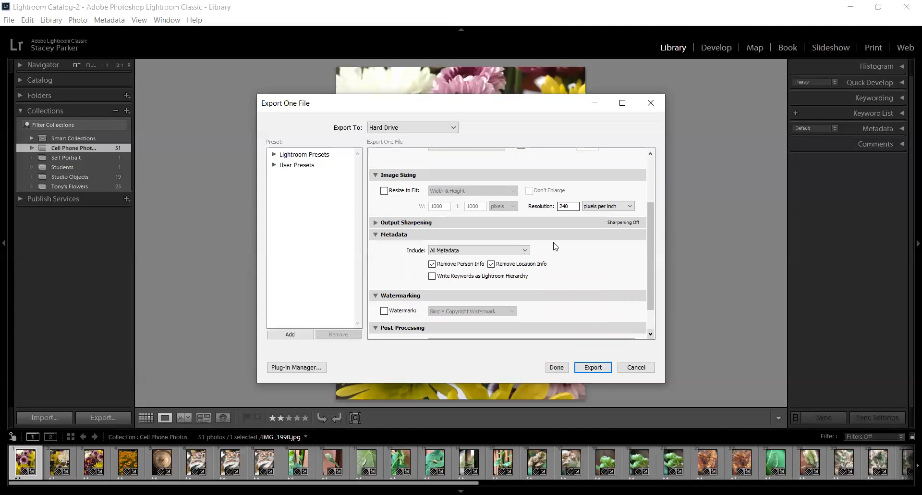
Step: Cancel the export after viewing the Post-Processing options and switch to the Develop module
left_click(653, 336)
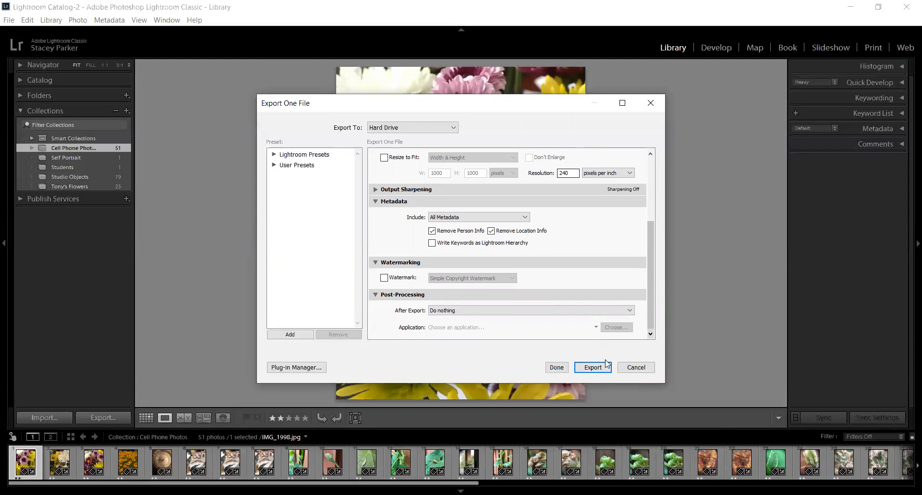
left_click(632, 370)
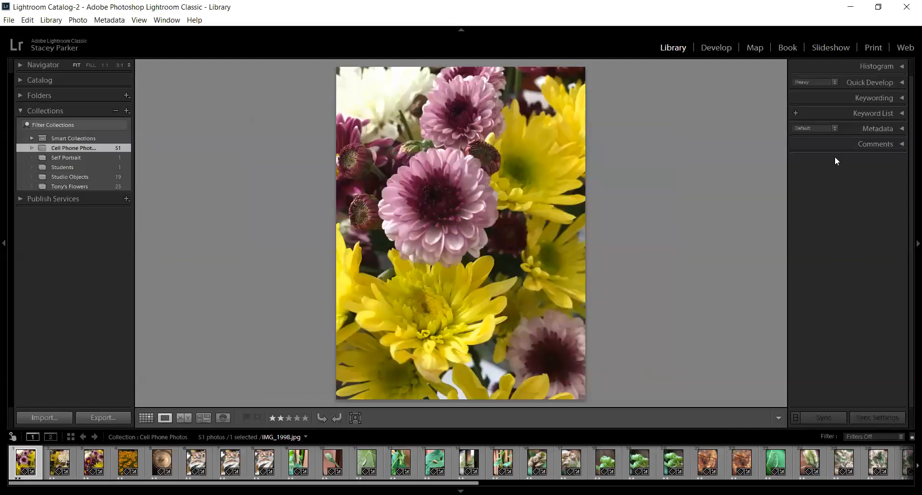
left_click(714, 48)
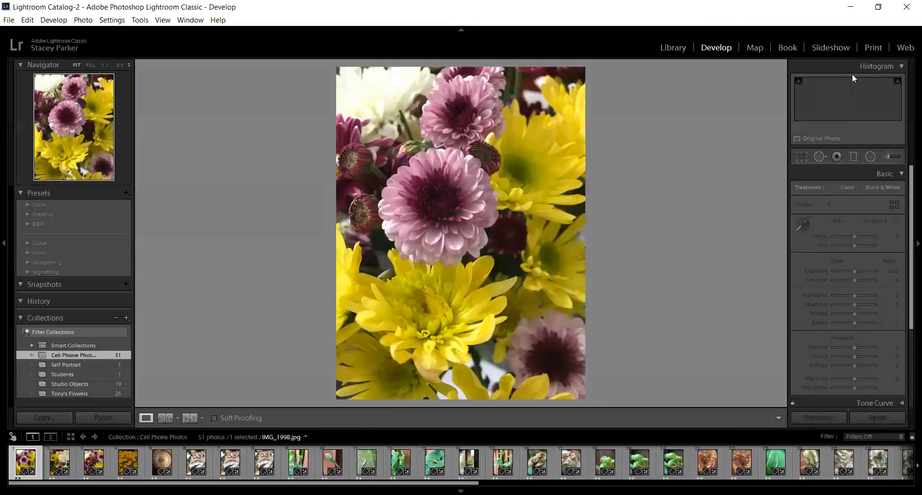